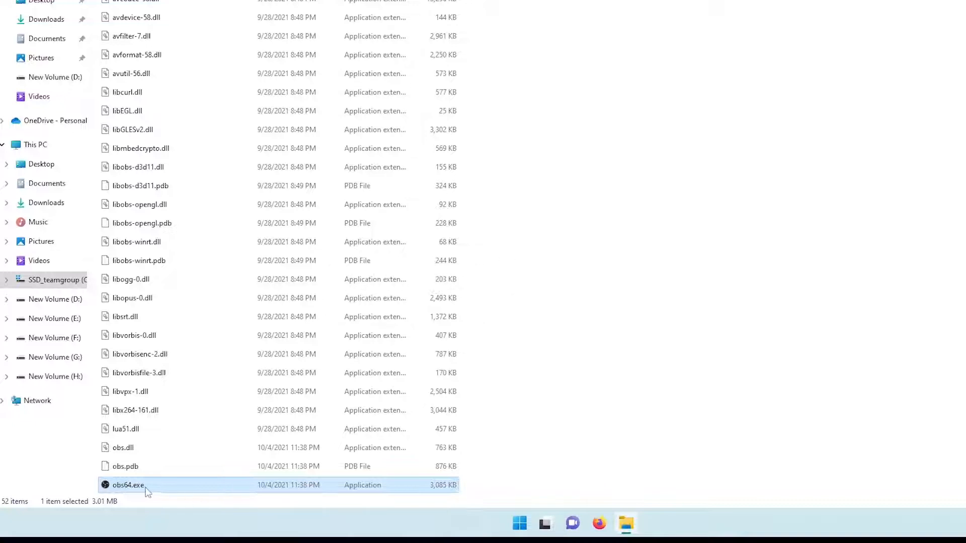
- Set obs64.exe to run in compatibility mode for Windows 8 and as an administrator, then apply the file properties
right_click(144, 488)
click(214, 471)
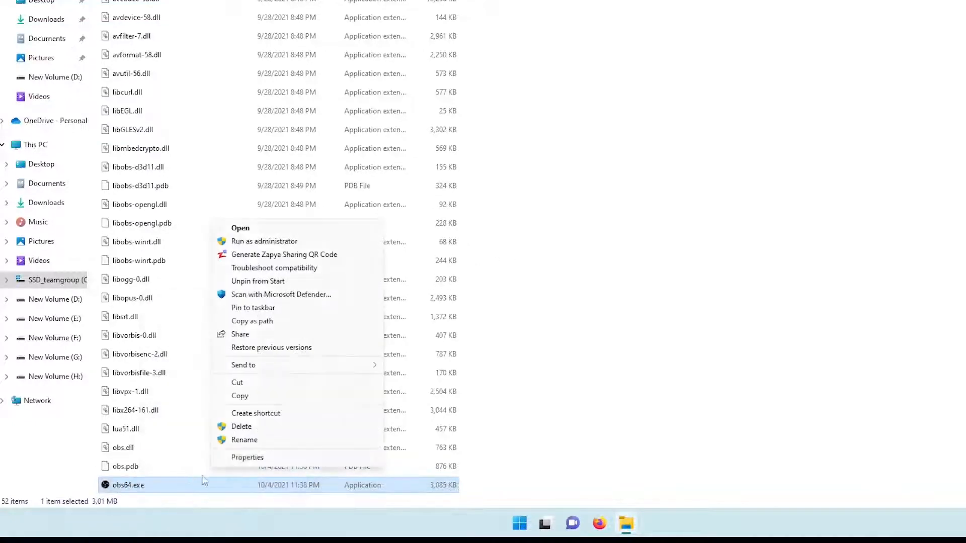
click(250, 458)
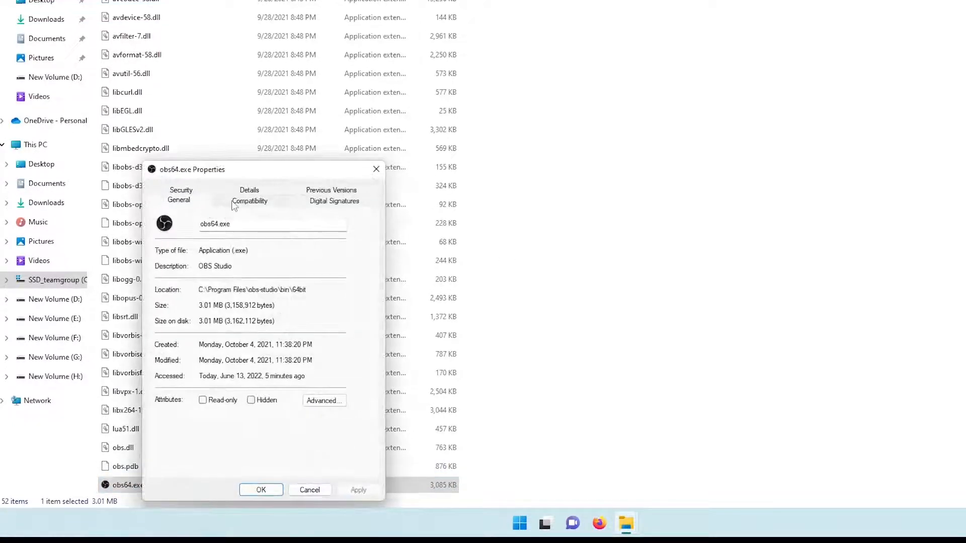
click(248, 200)
click(188, 287)
click(204, 281)
click(187, 287)
click(188, 297)
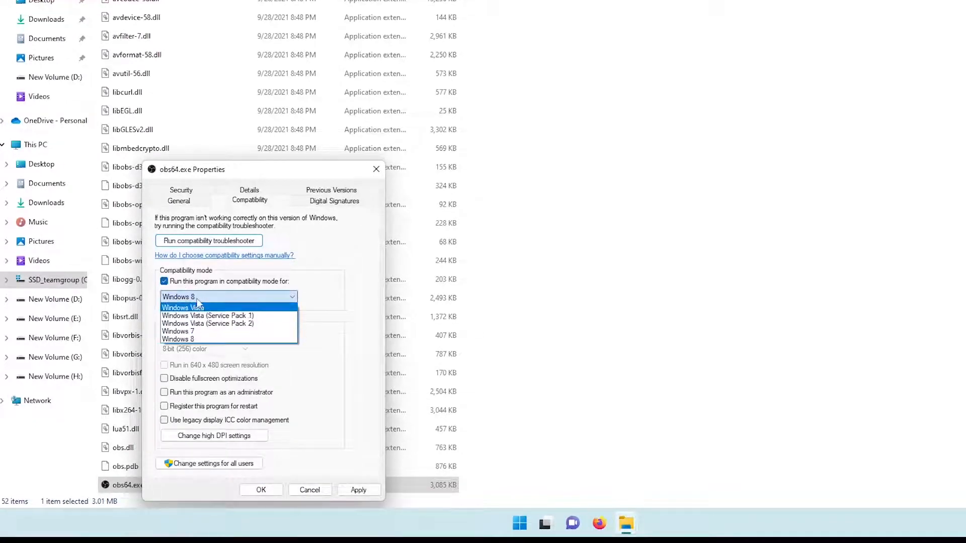
click(198, 296)
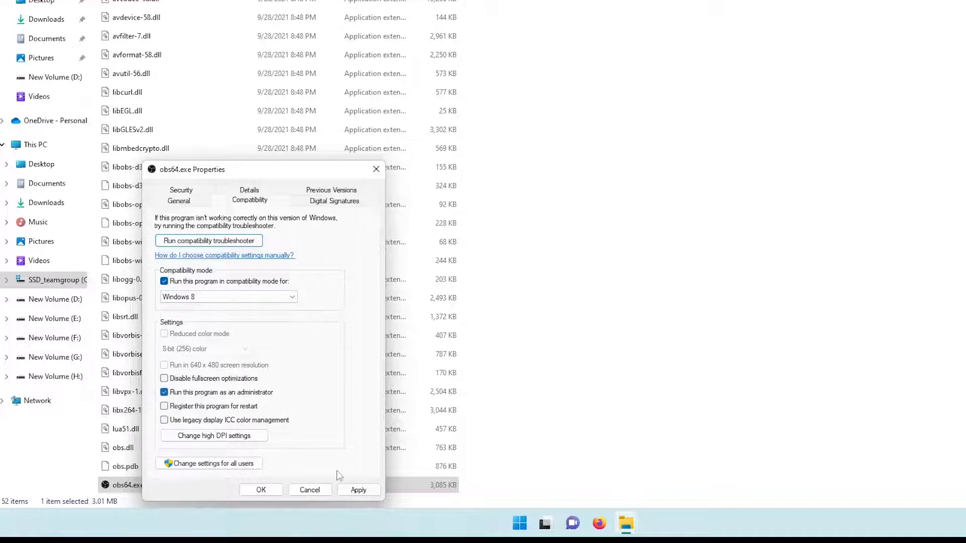
click(357, 491)
click(261, 490)
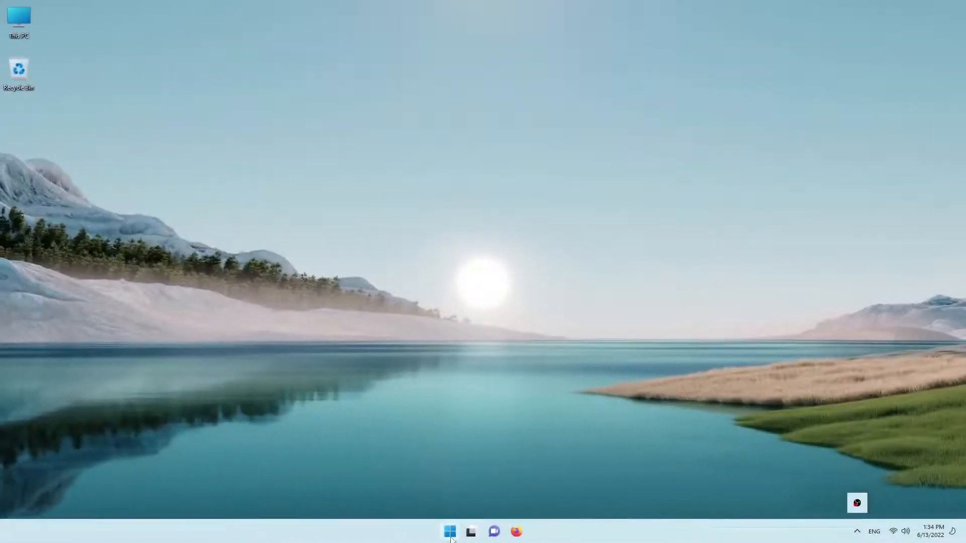
- In Windows Settings, open the display graphics options and save High performance as the graphics preference for OBS Studio
click(450, 534)
click(367, 210)
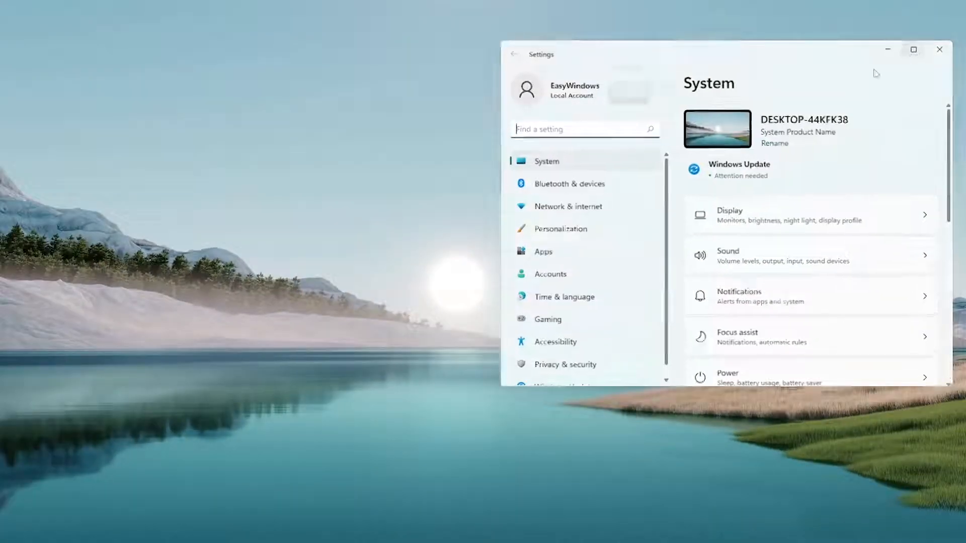
click(913, 49)
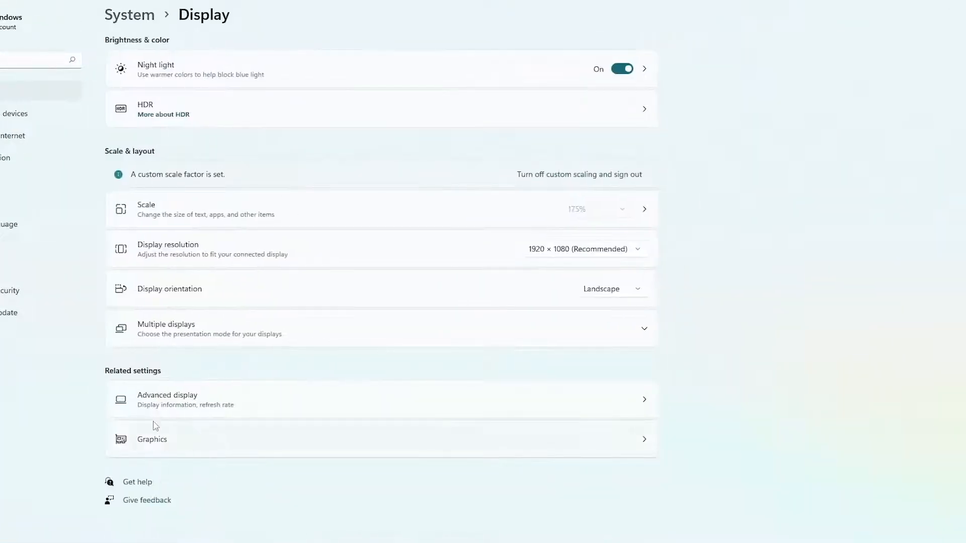
click(170, 440)
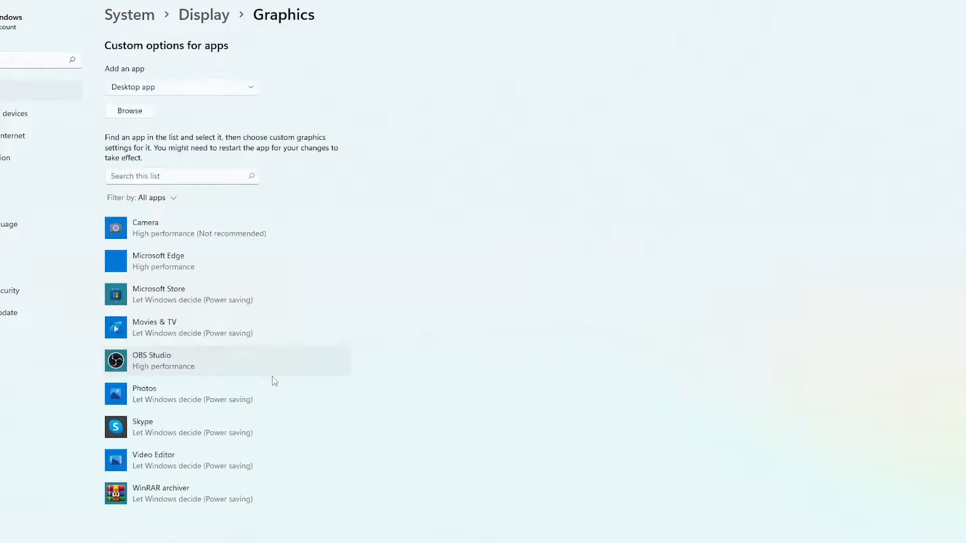
click(250, 362)
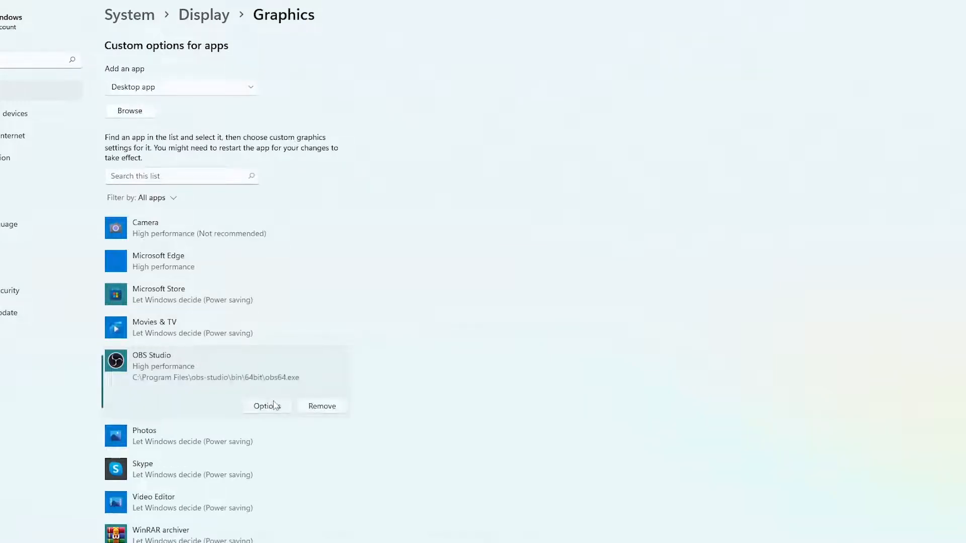
click(274, 404)
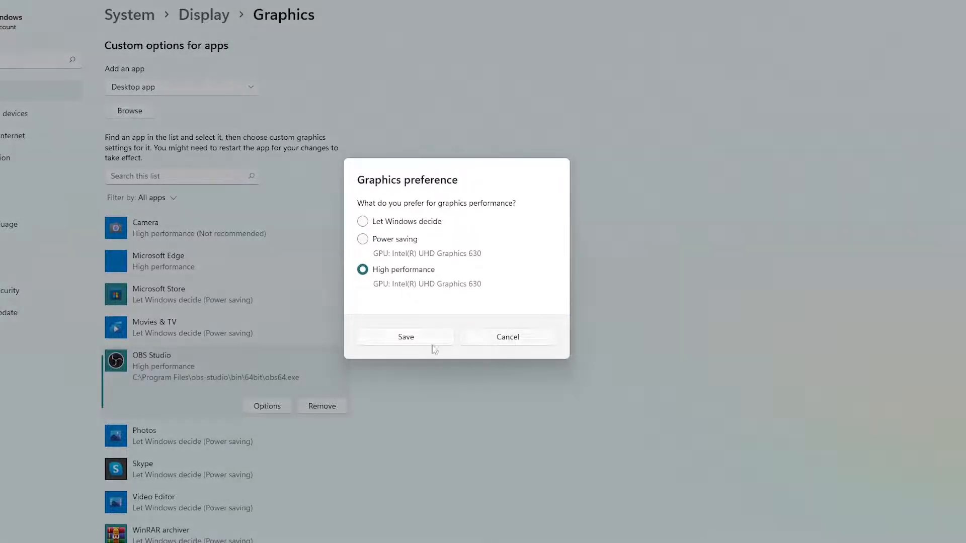
click(411, 344)
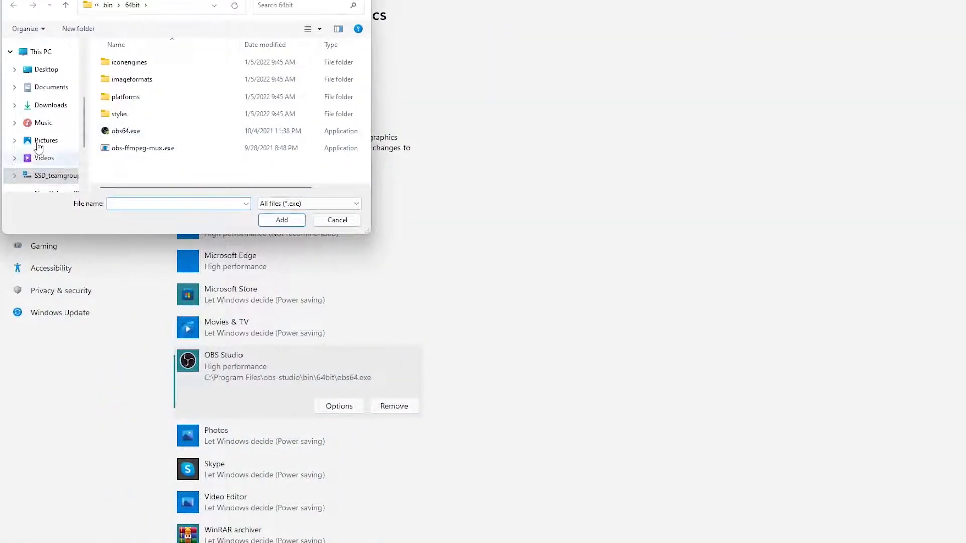
- Browse for a desktop app to add to the graphics list, going to the Program Files folder on the C: drive
click(40, 52)
scroll(146, 145, down, 2)
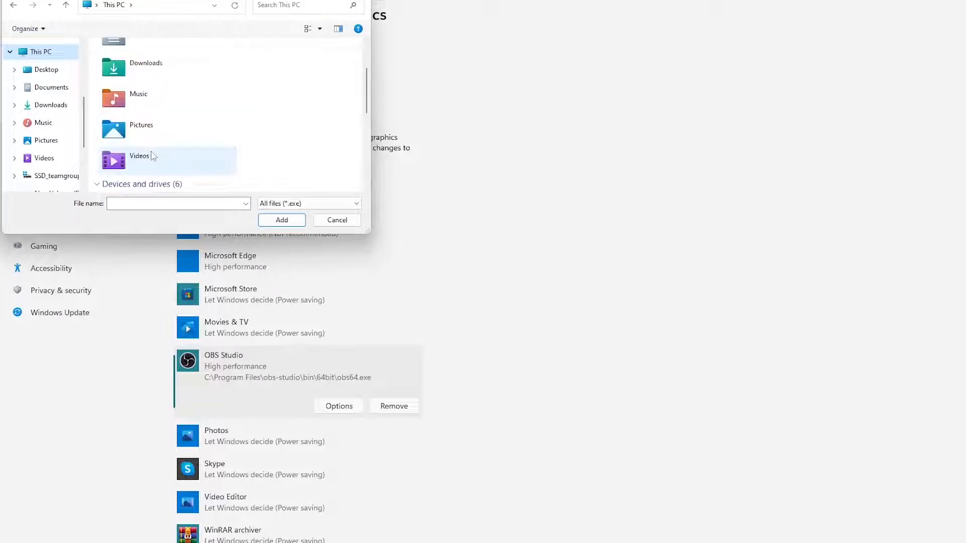
scroll(154, 158, down, 3)
scroll(170, 71, up, 1)
click(172, 122)
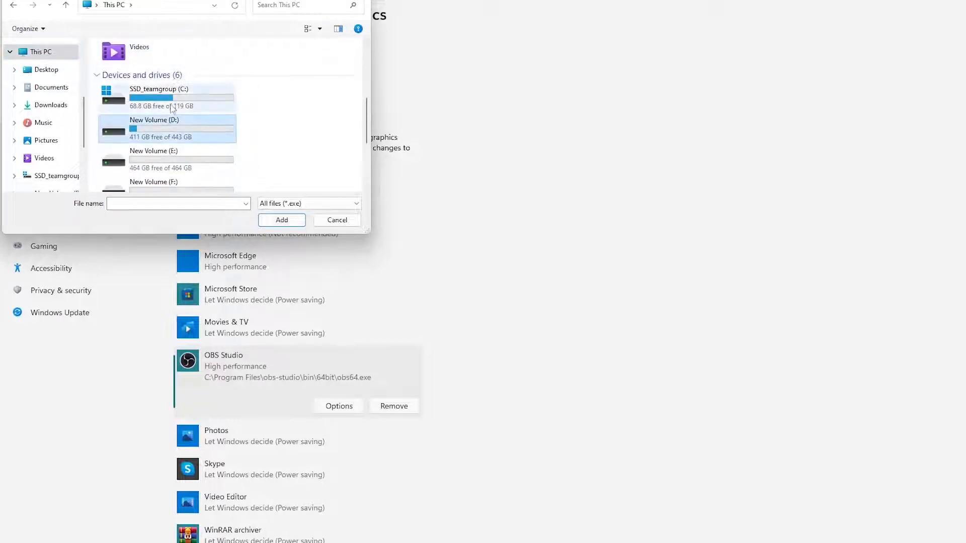
double_click(172, 107)
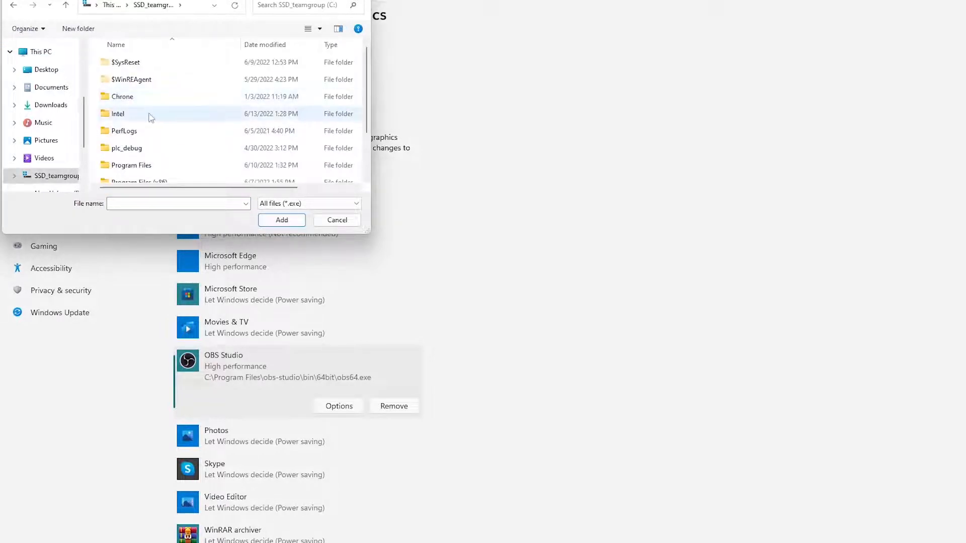
scroll(151, 118, down, 1)
click(154, 124)
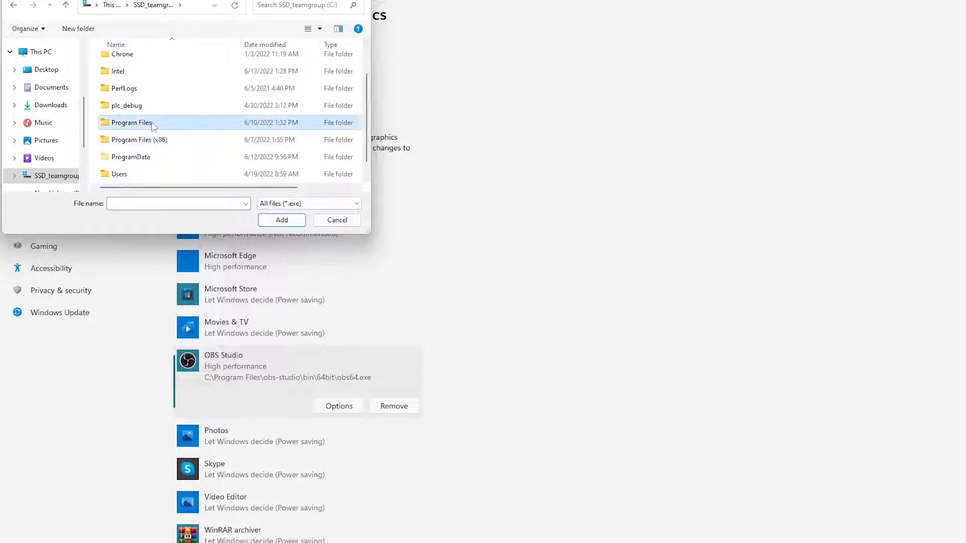
double_click(154, 124)
- Try to add obs64.exe from obs-studio\bin\64bit to the graphics app list and open the graphics options of OBS Studio
key(o)
key(o)
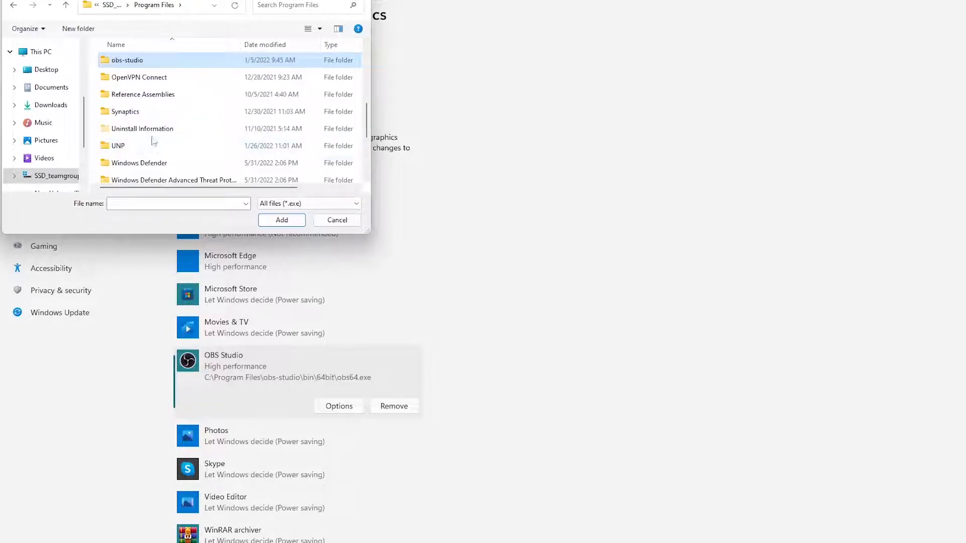
click(133, 64)
double_click(132, 61)
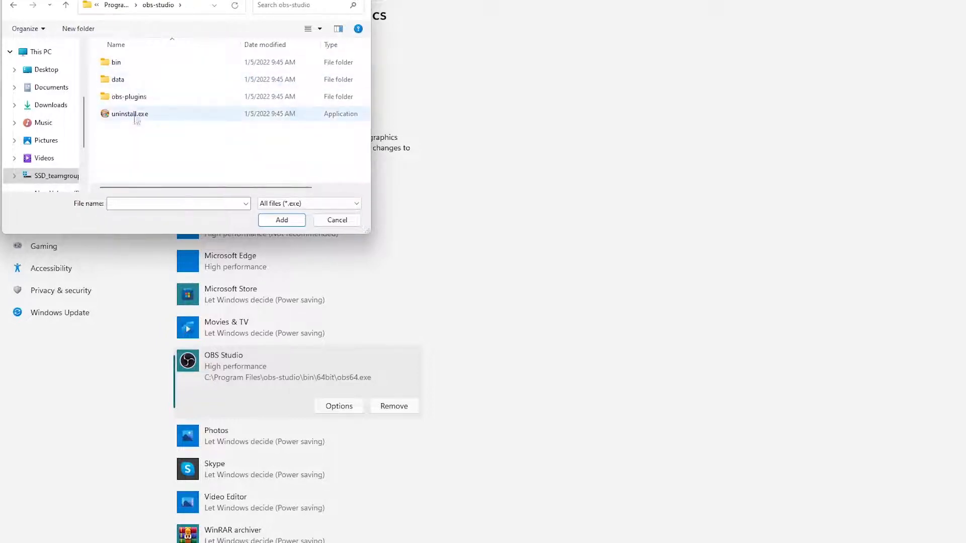
double_click(138, 61)
double_click(140, 66)
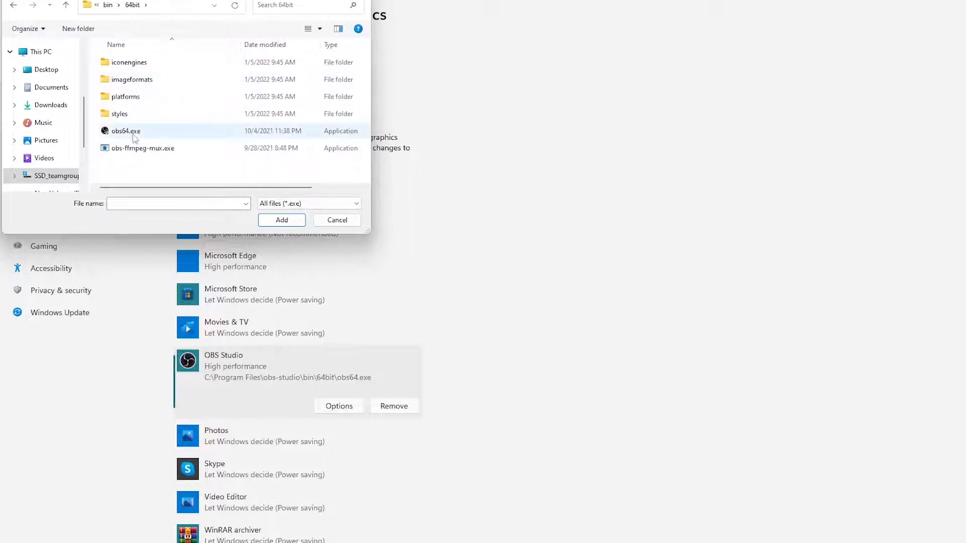
double_click(135, 131)
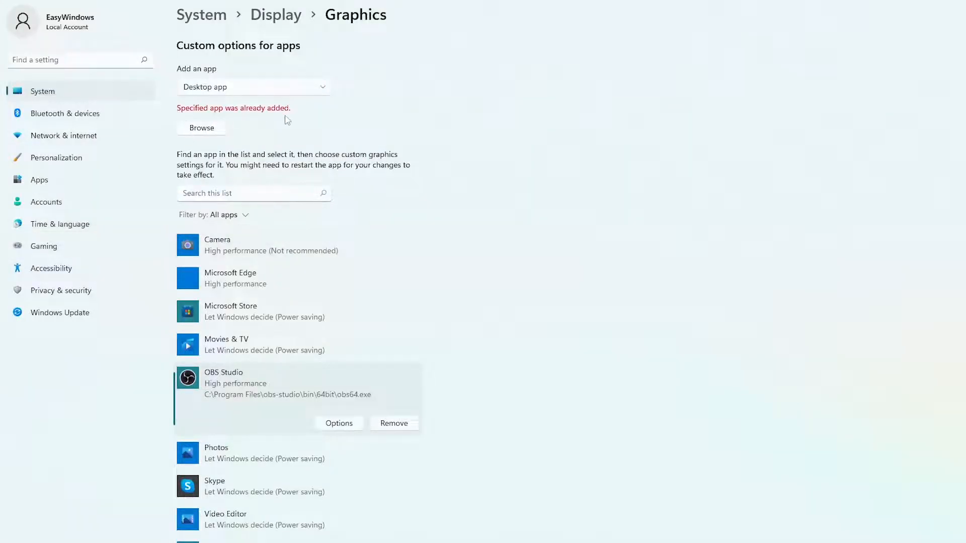
click(339, 423)
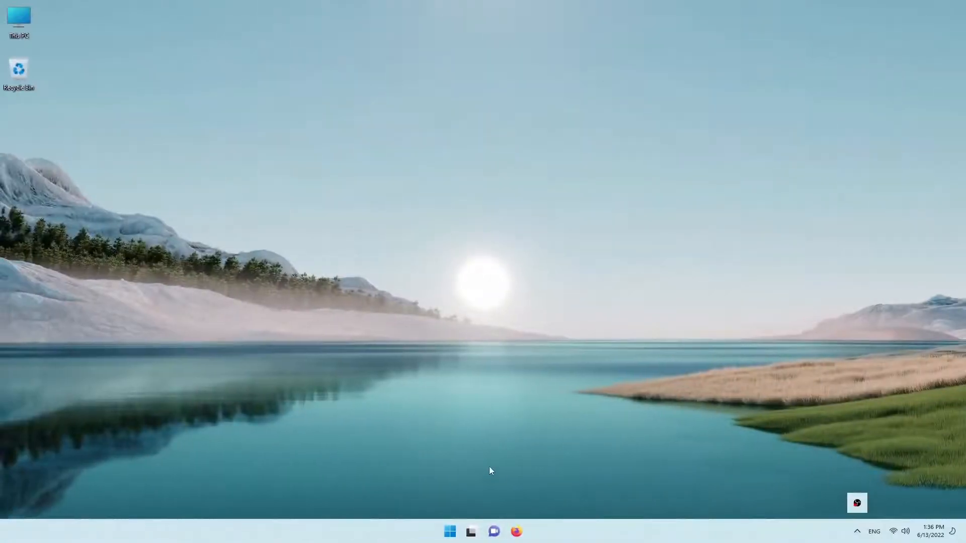
- Open the gaming settings in Windows Settings and examine the capture recording preferences
click(450, 532)
click(354, 236)
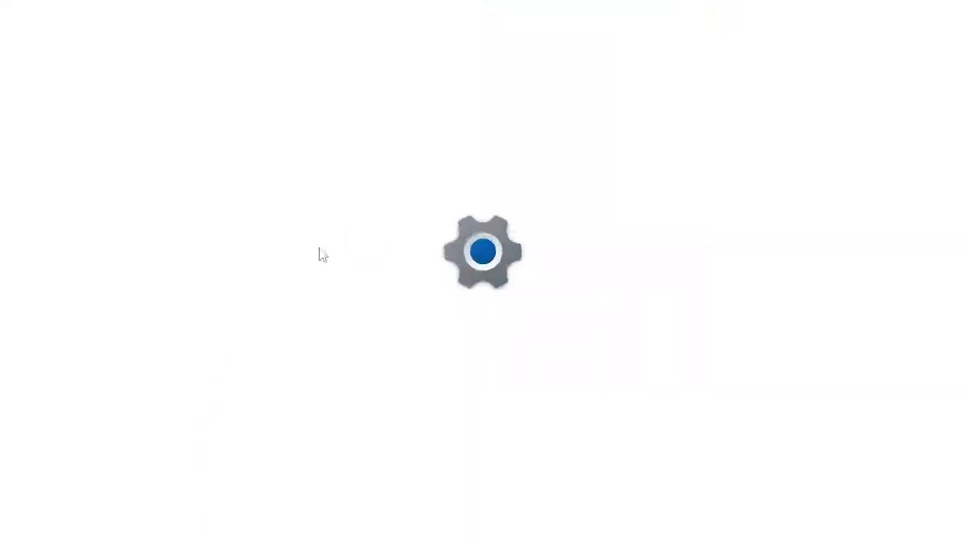
scroll(286, 397, down, 3)
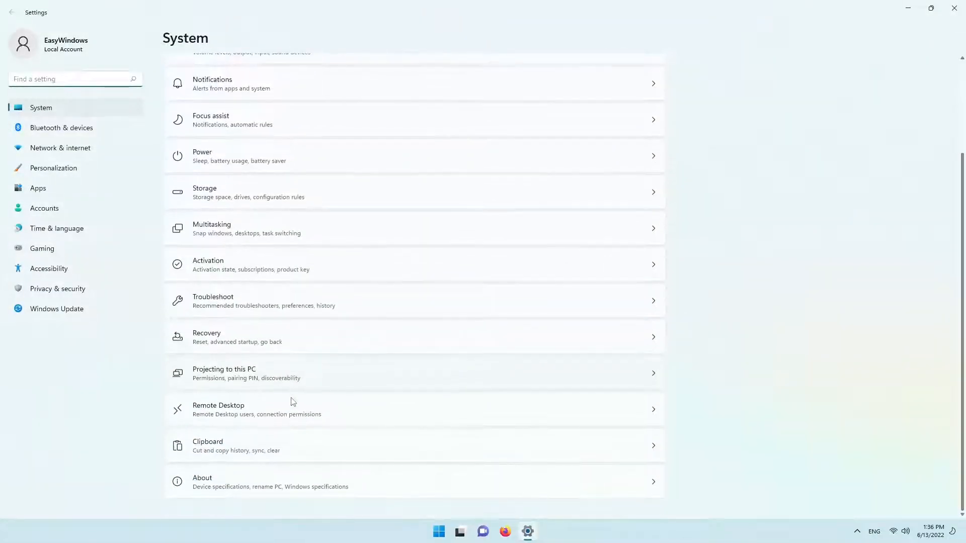
click(42, 248)
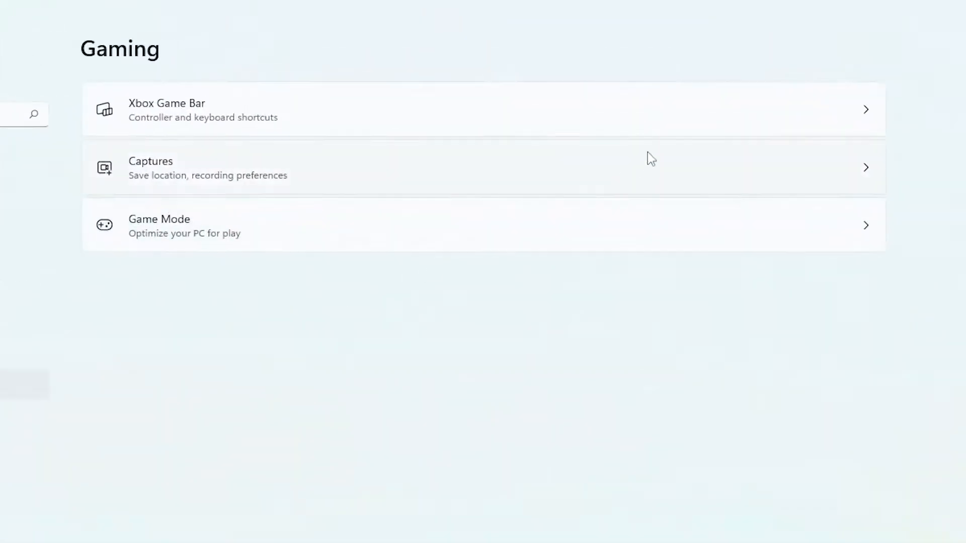
click(633, 186)
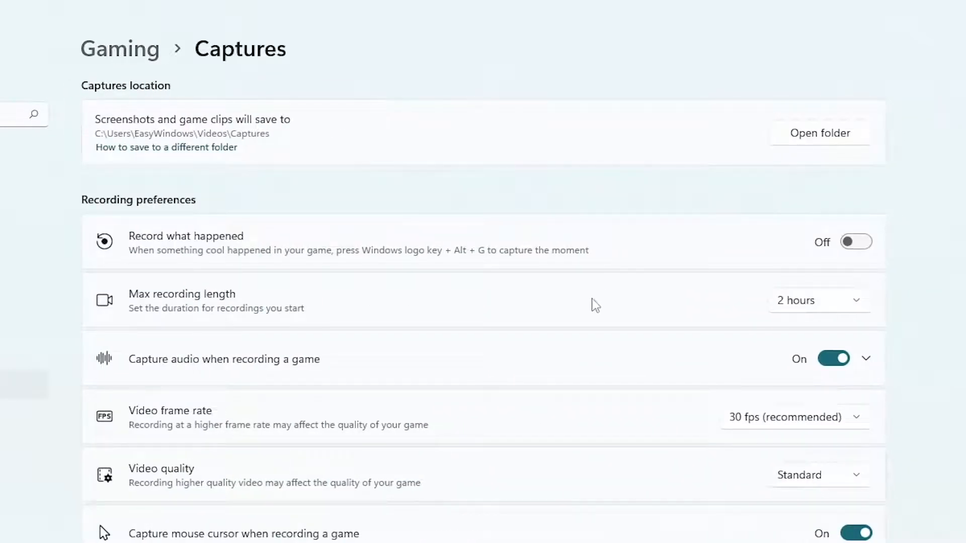
- Return to the gaming settings, open the Game Mode page and toggle Game Mode
key(alt+Left)
click(654, 239)
click(855, 120)
click(863, 112)
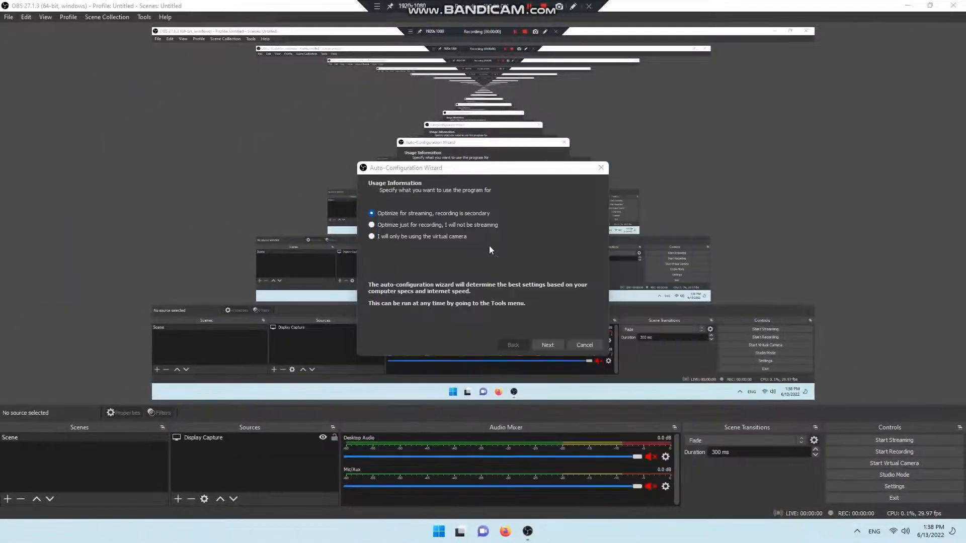
- In OBS Studio, dismiss the open wizard, restart the Auto-Configuration Wizard and proceed with optimizing for streaming, recording secondary
click(584, 346)
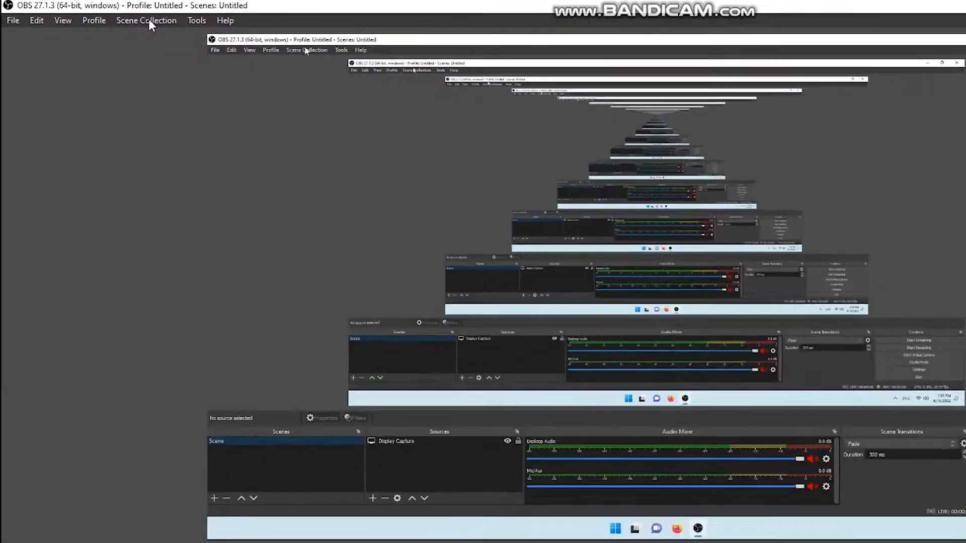
click(149, 20)
mouse_move(196, 22)
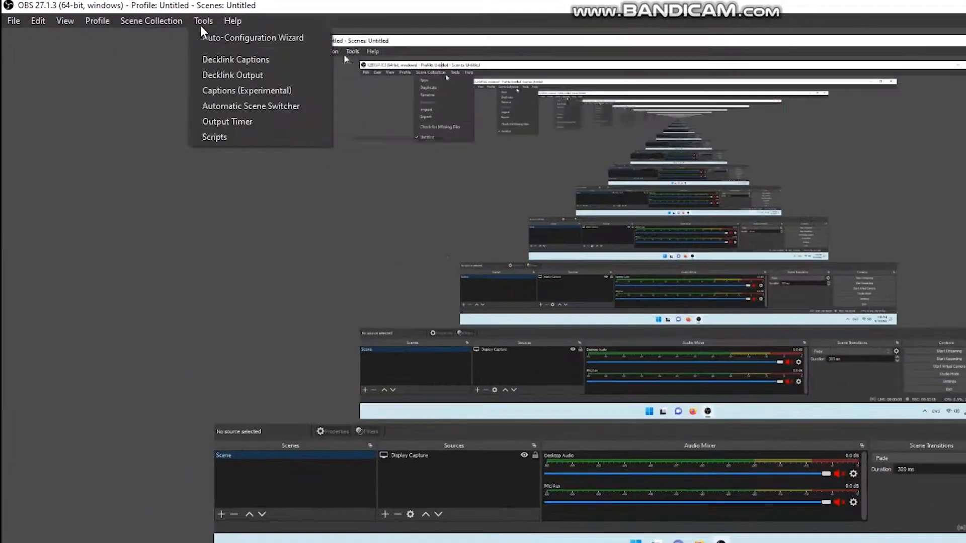
click(232, 38)
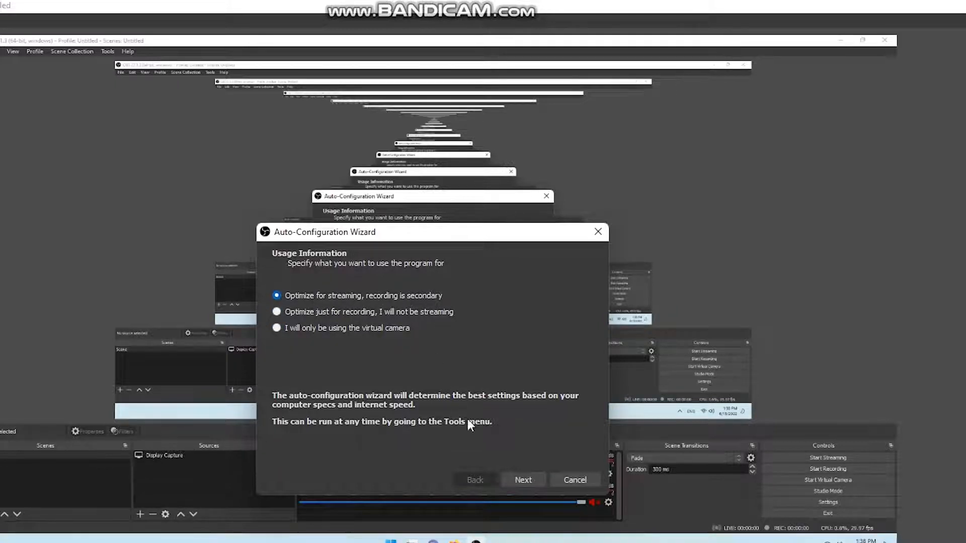
click(530, 481)
- Keep the base resolution at Use Current (1920x1080), set FPS to either 60 or 30 preferring 60 when possible, and continue
click(424, 297)
click(420, 297)
click(424, 301)
click(427, 316)
click(428, 297)
click(425, 308)
click(449, 315)
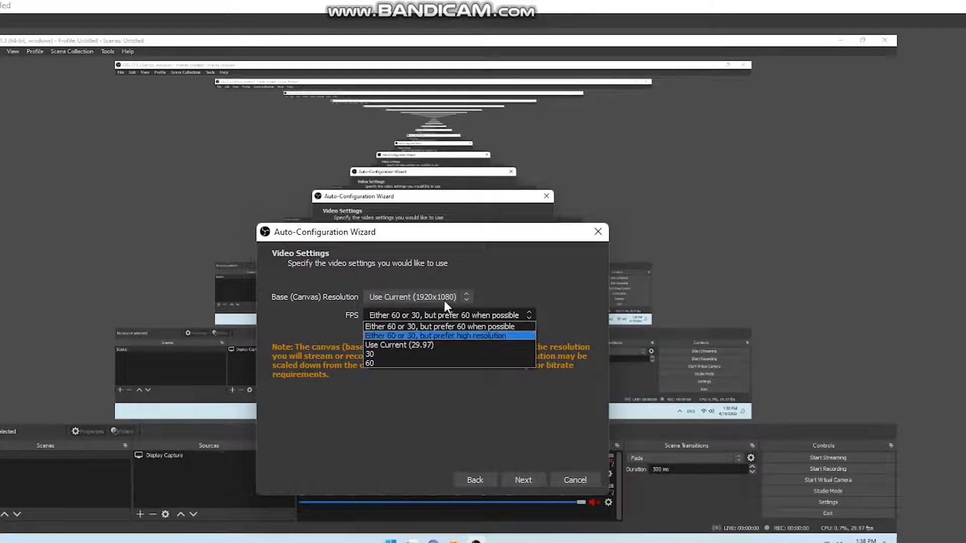
click(450, 327)
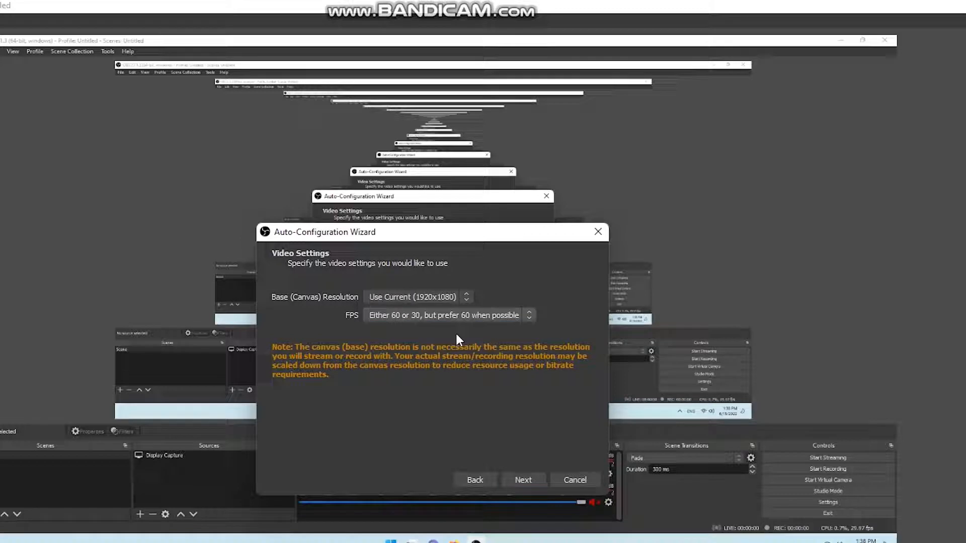
click(533, 484)
- Select Twitch as the streaming service and open the account connection window, closing it once and reopening it
click(372, 304)
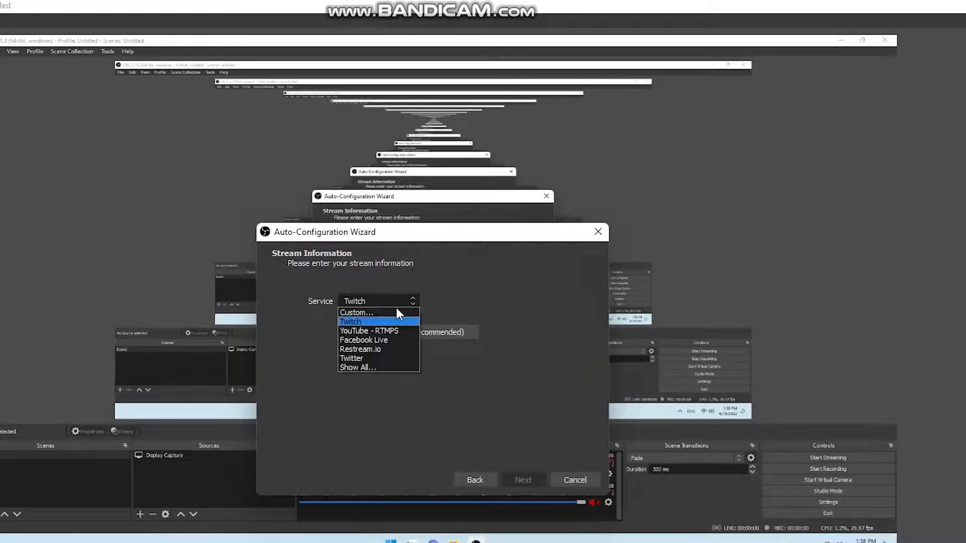
click(379, 322)
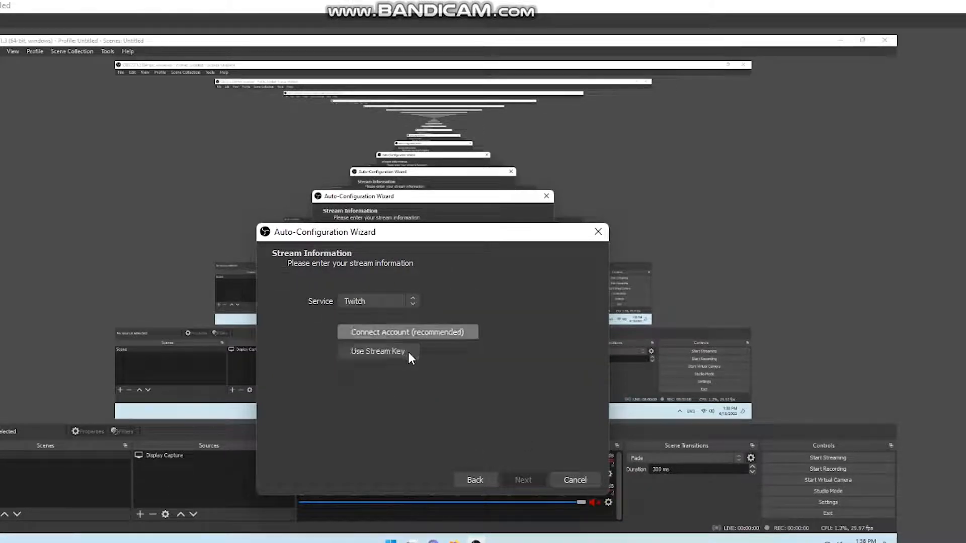
click(424, 330)
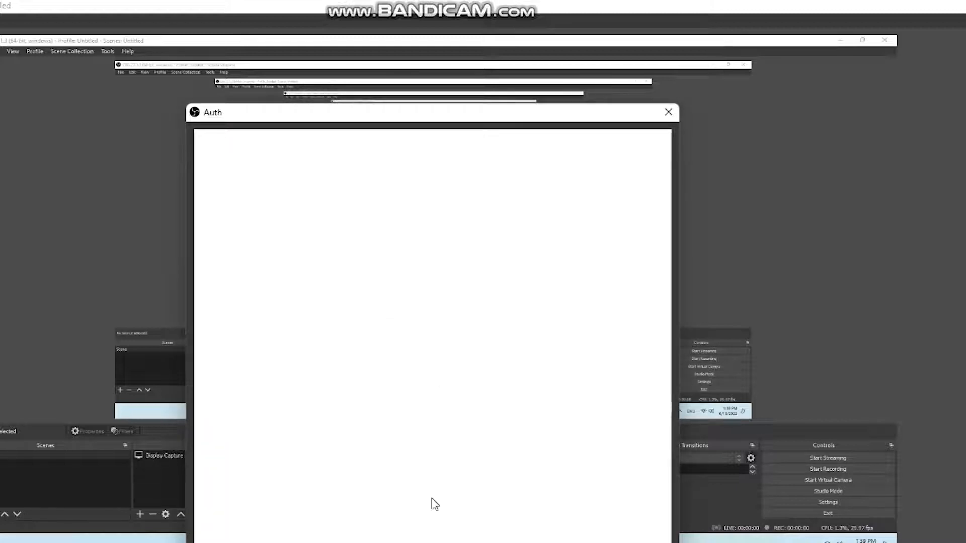
drag(378, 125, 731, 135)
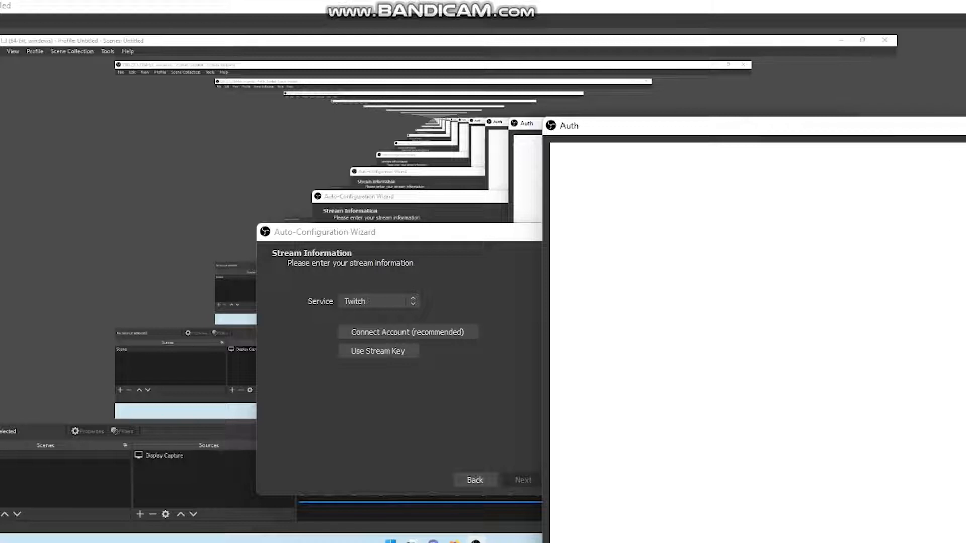
click(965, 125)
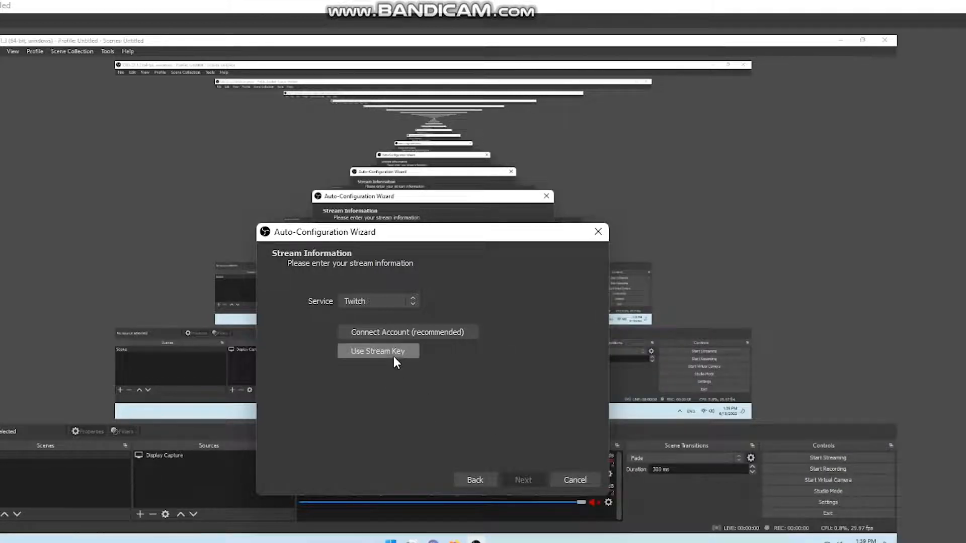
click(406, 334)
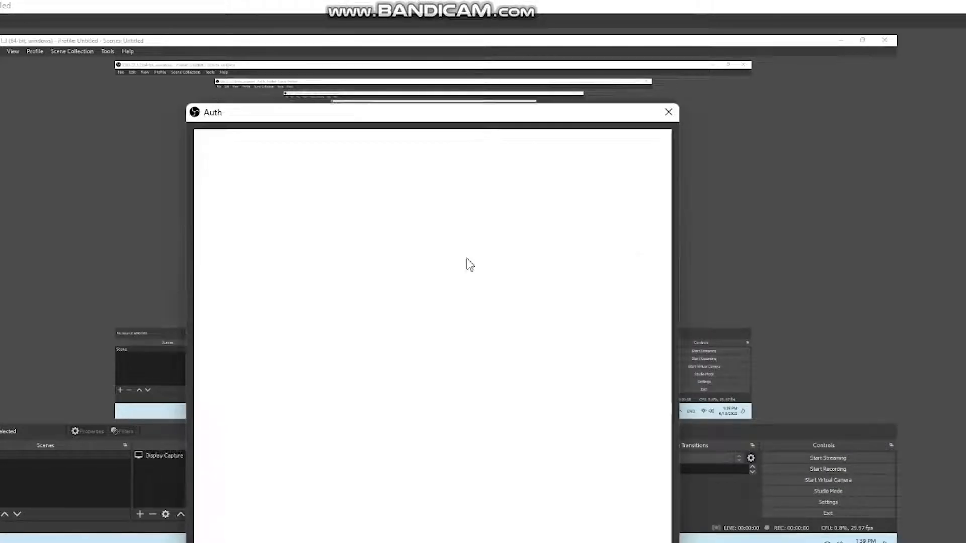
- Close the account connection window, choose to use a stream key instead, and cancel the Auto-Configuration Wizard
click(667, 109)
click(373, 353)
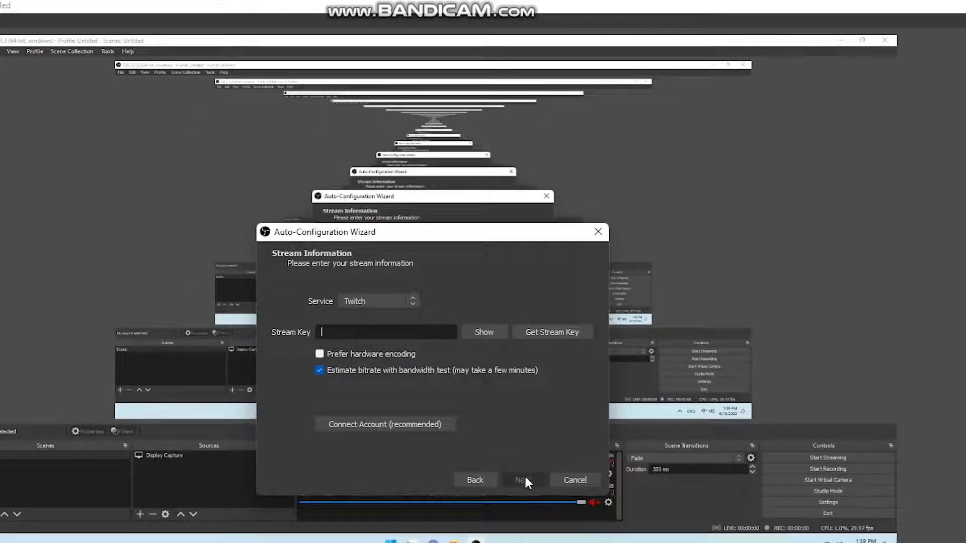
click(574, 481)
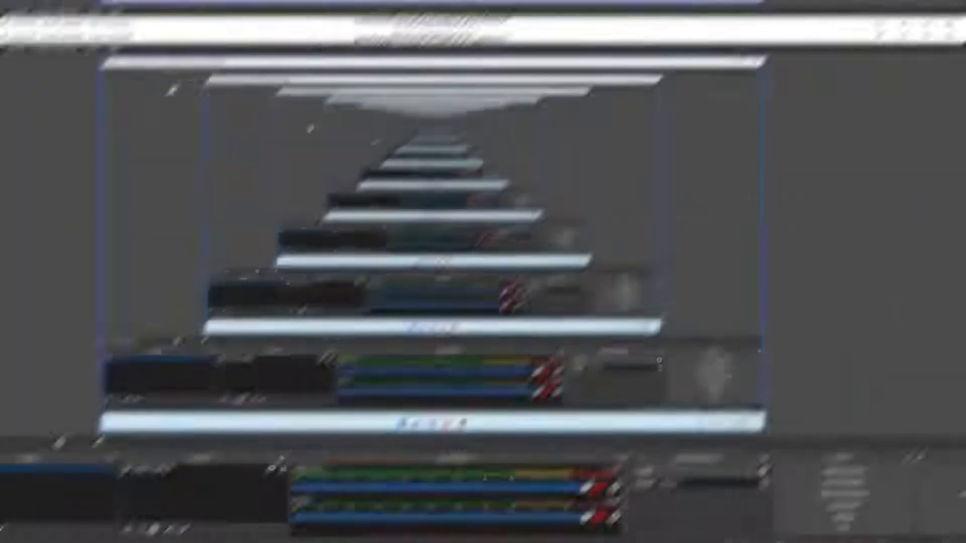
- Check OBS Studio for updates, review the release notes, install version 27.2.4 and launch the updated program
click(246, 26)
click(289, 138)
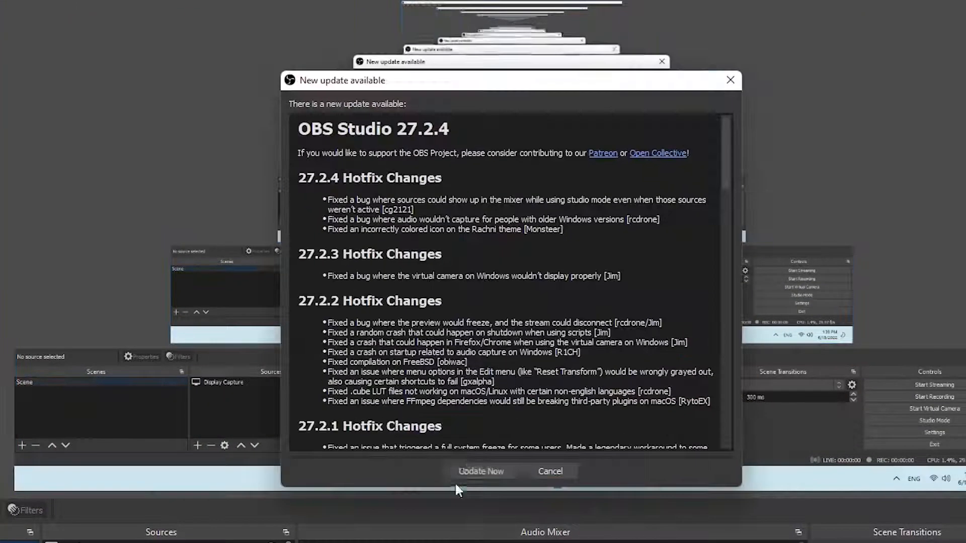
scroll(446, 292, down, 20)
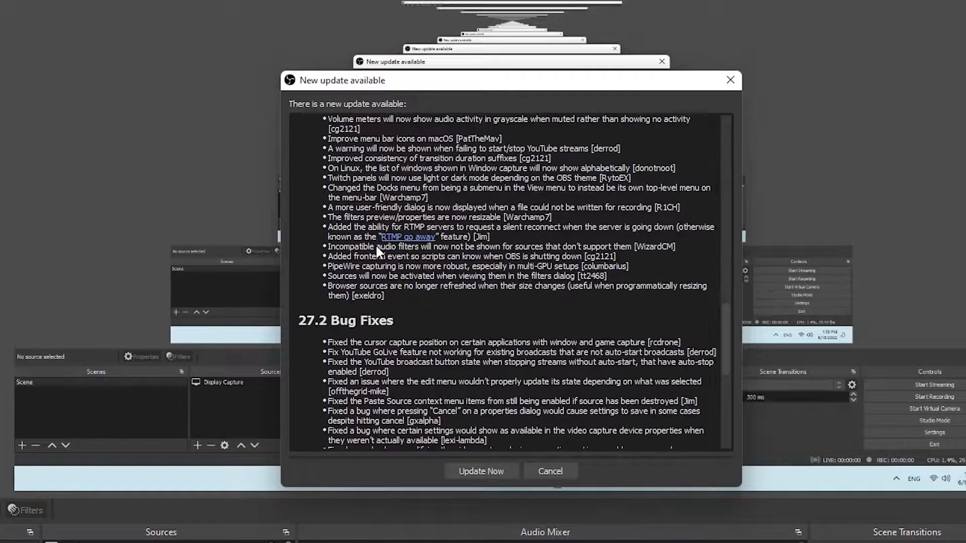
scroll(376, 243, down, 3)
scroll(372, 264, up, 20)
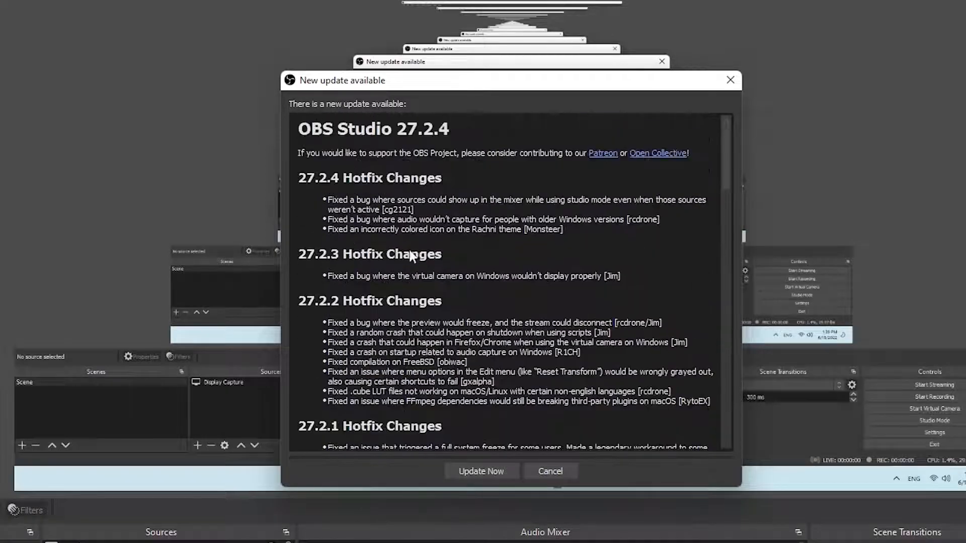
click(481, 469)
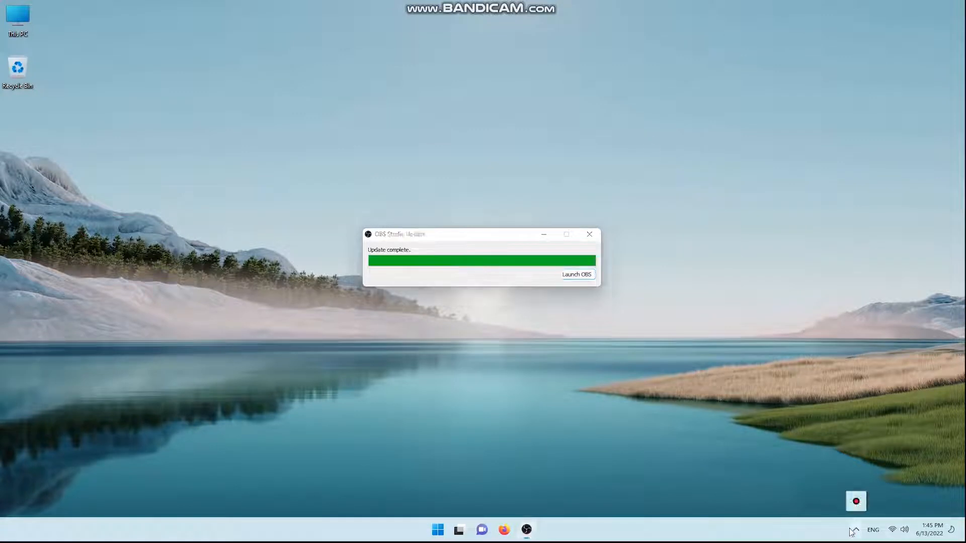
click(587, 275)
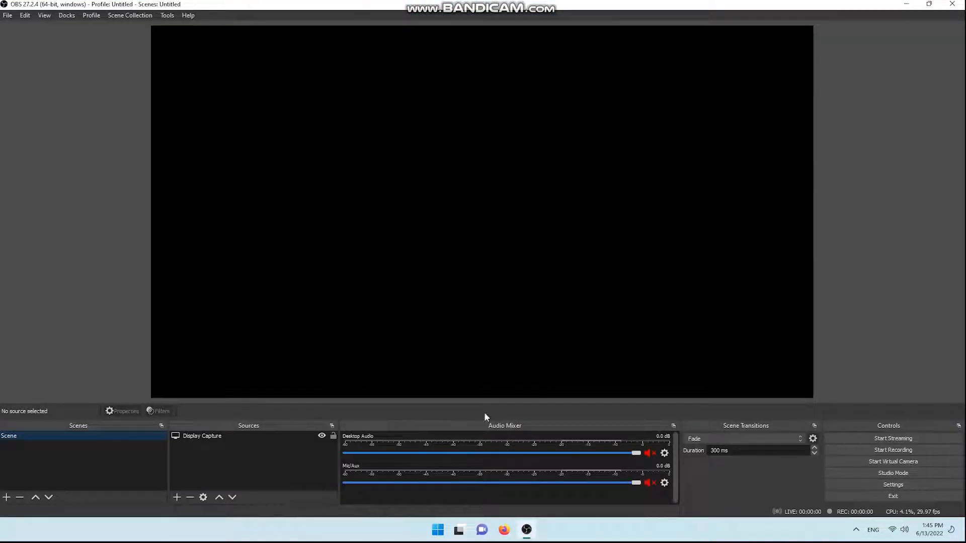
- In the Windows display settings, open the Graphics page and set OBS Studio's graphics preference to Power saving
click(236, 439)
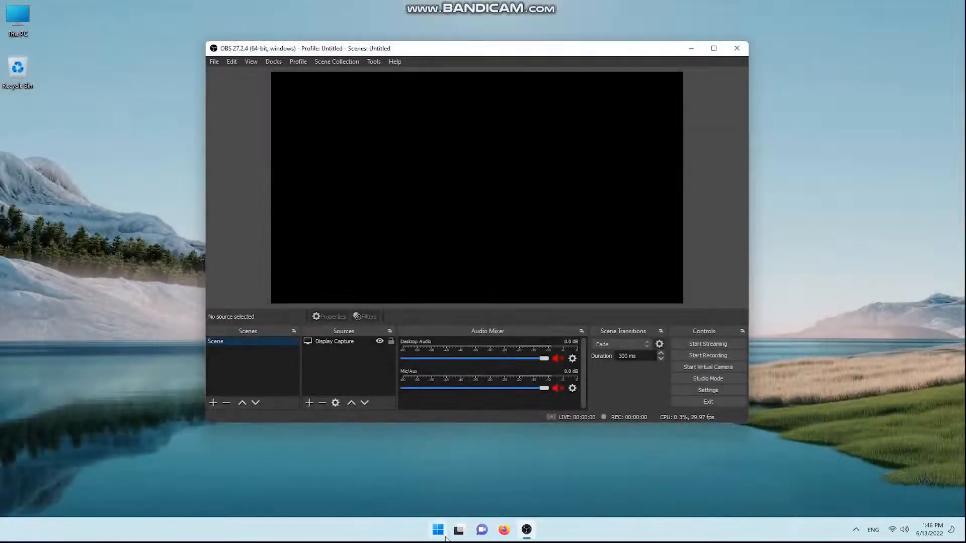
click(438, 531)
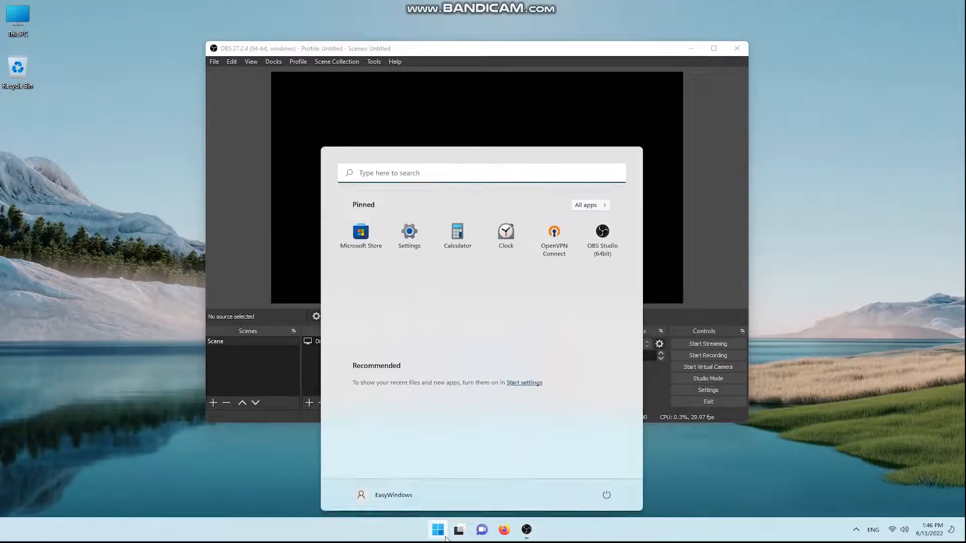
click(408, 236)
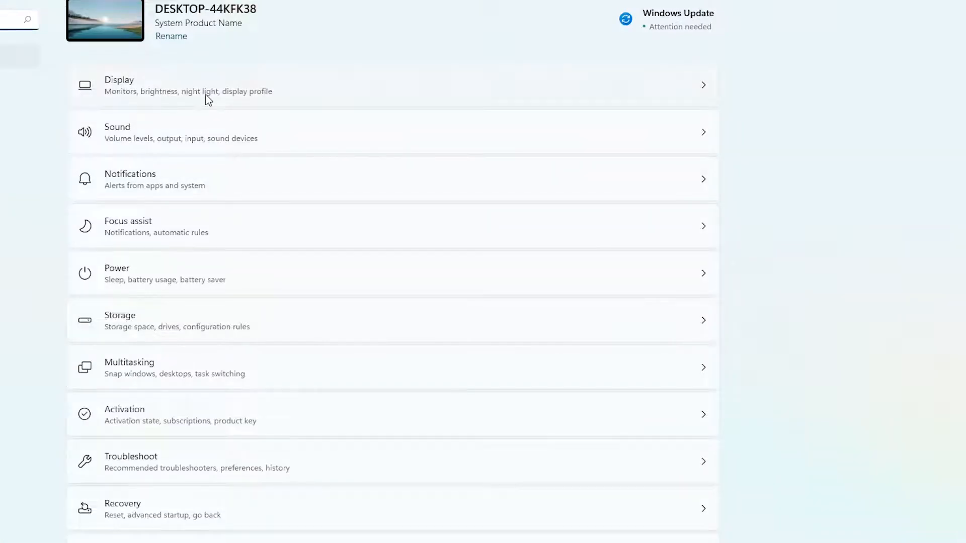
click(208, 101)
scroll(203, 118, down, 5)
scroll(146, 503, down, 2)
click(129, 387)
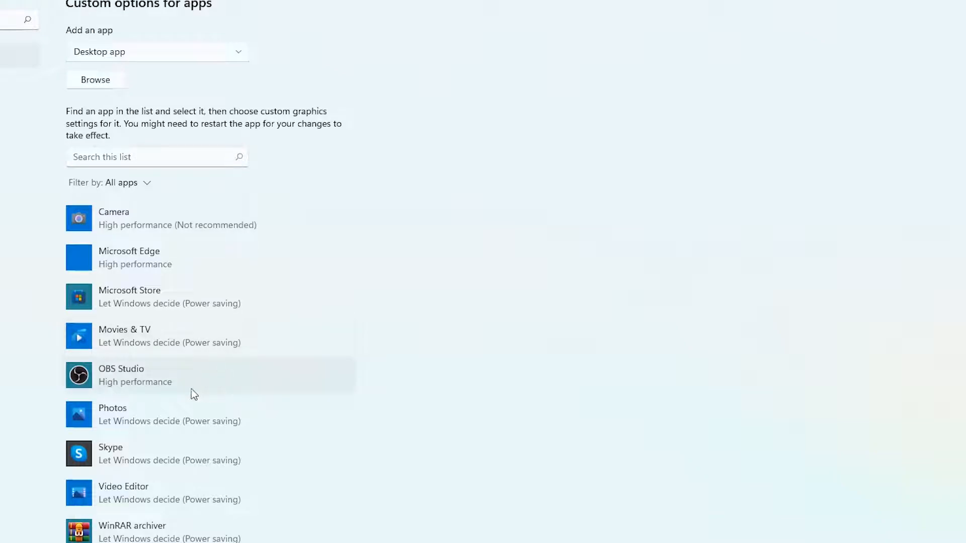
click(194, 390)
click(274, 430)
click(398, 234)
click(403, 347)
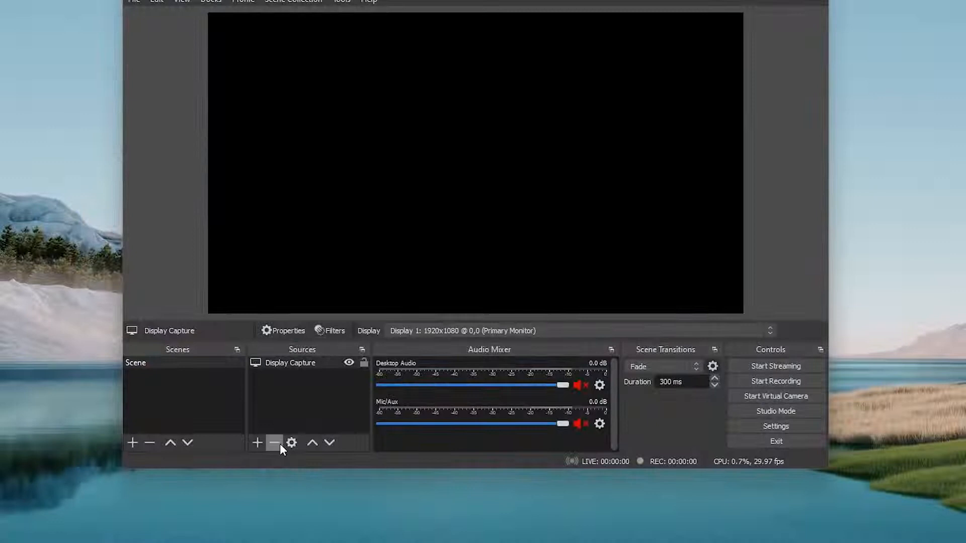
- In OBS Studio, remove the Display Capture source and add a new one capturing Display 1 with the Automatic capture method
click(275, 442)
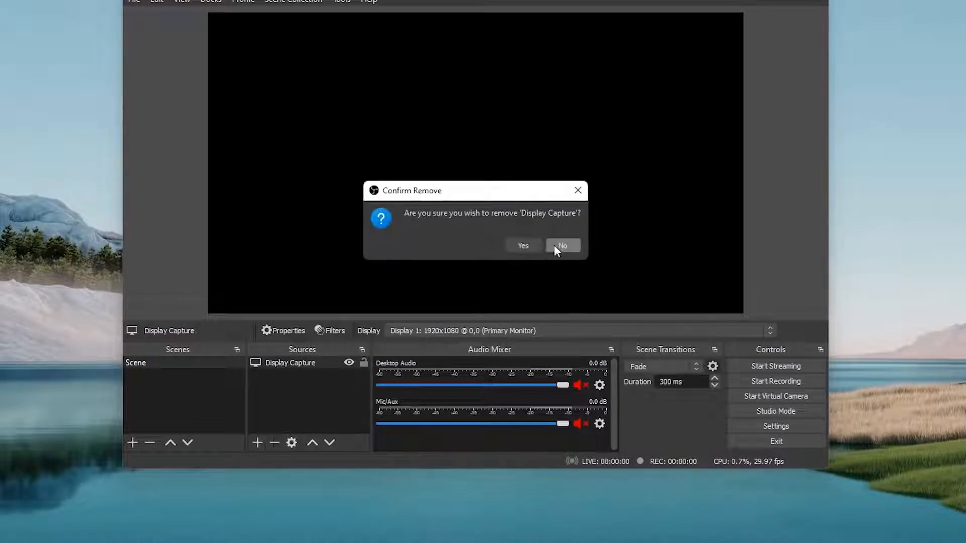
click(523, 246)
click(258, 443)
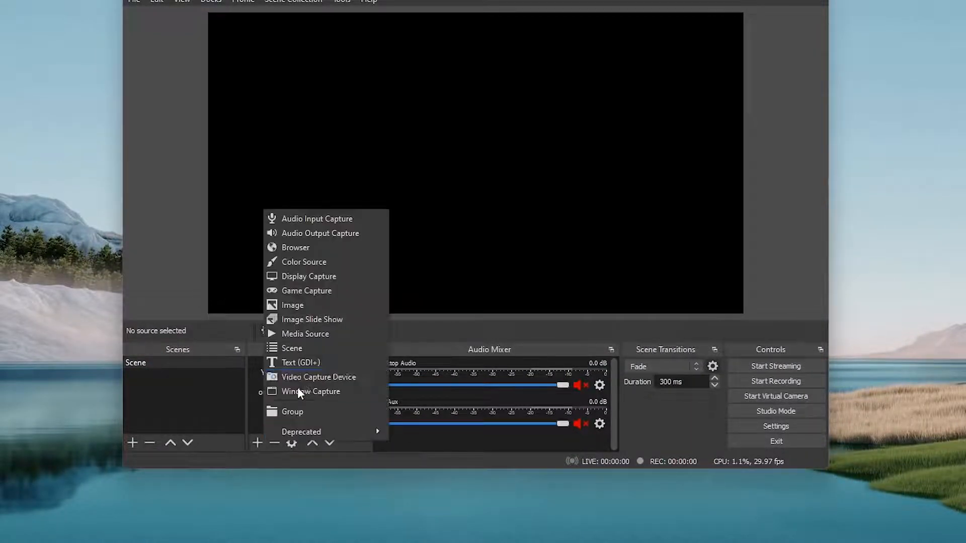
click(313, 275)
click(514, 317)
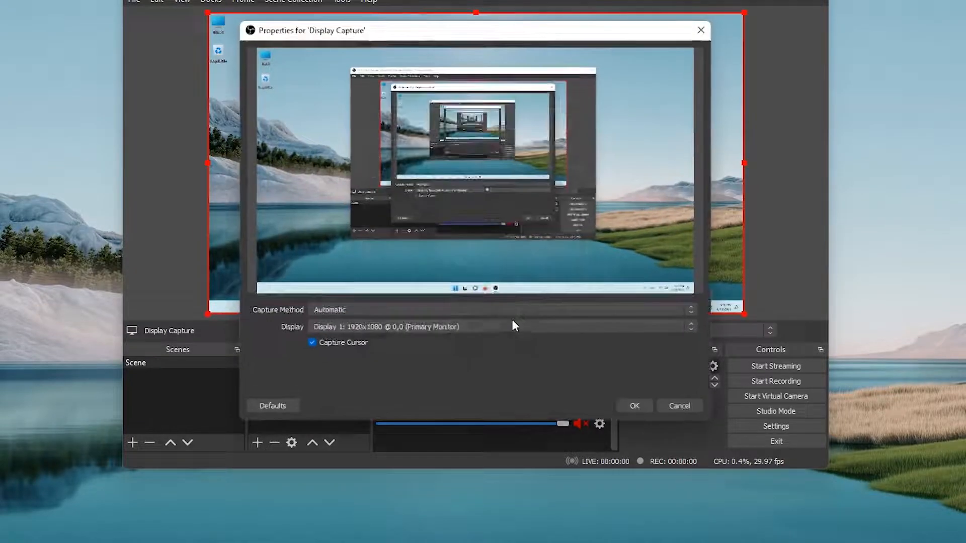
click(642, 409)
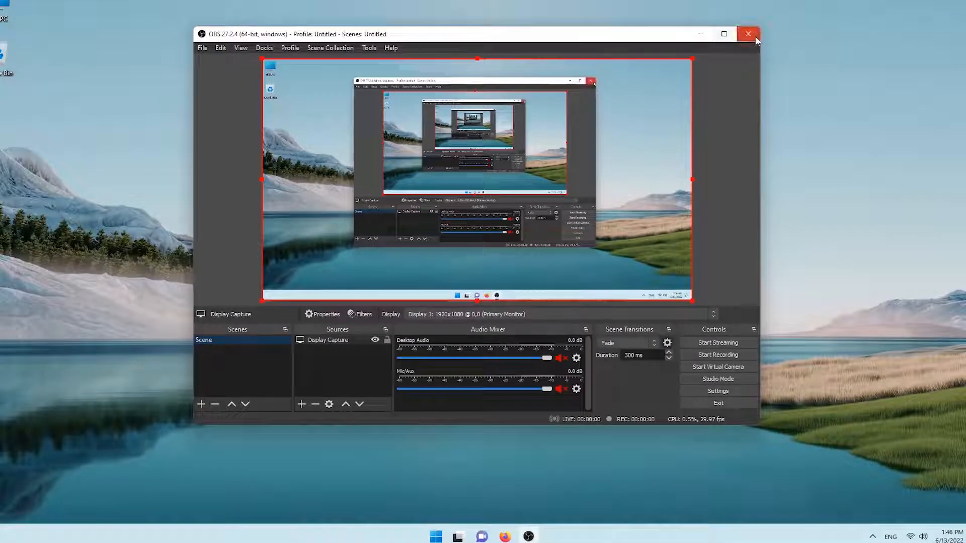
- Close OBS Studio and start it again
click(754, 37)
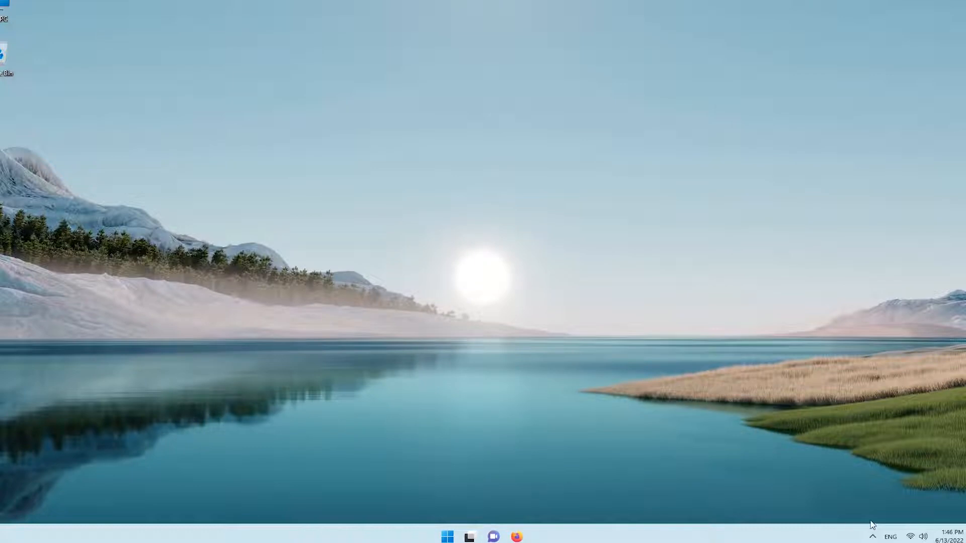
click(445, 536)
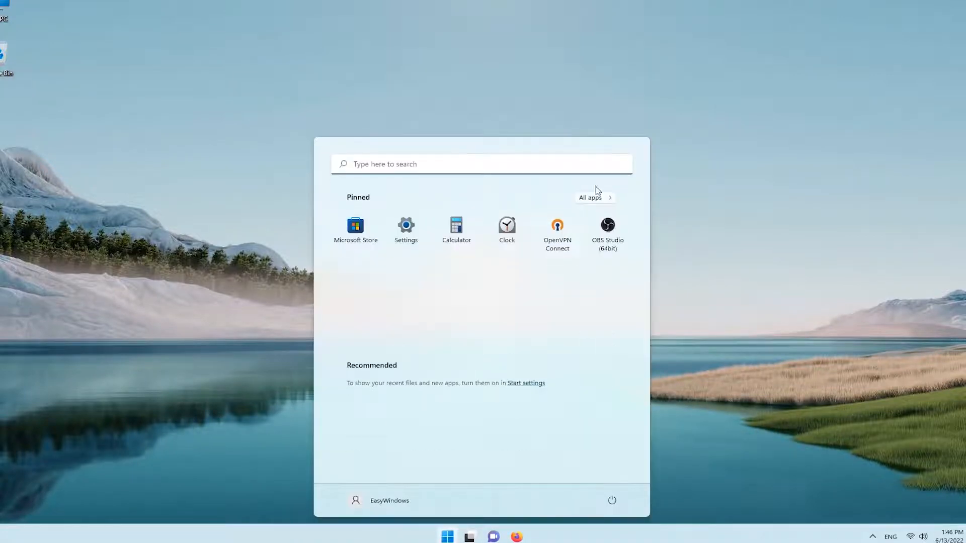
click(609, 226)
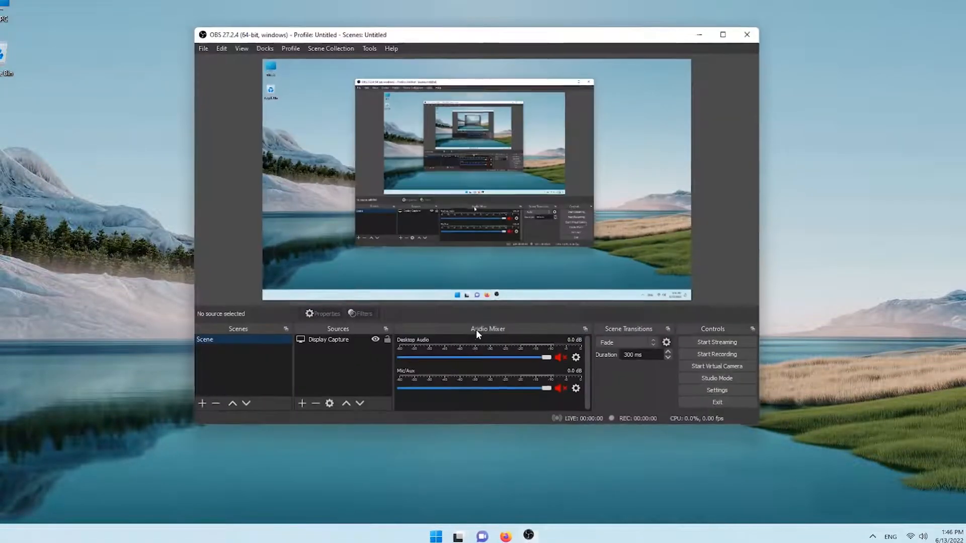
- Open the Graphics page in the Windows display settings, place its window beside OBS Studio and look through the app list
click(436, 535)
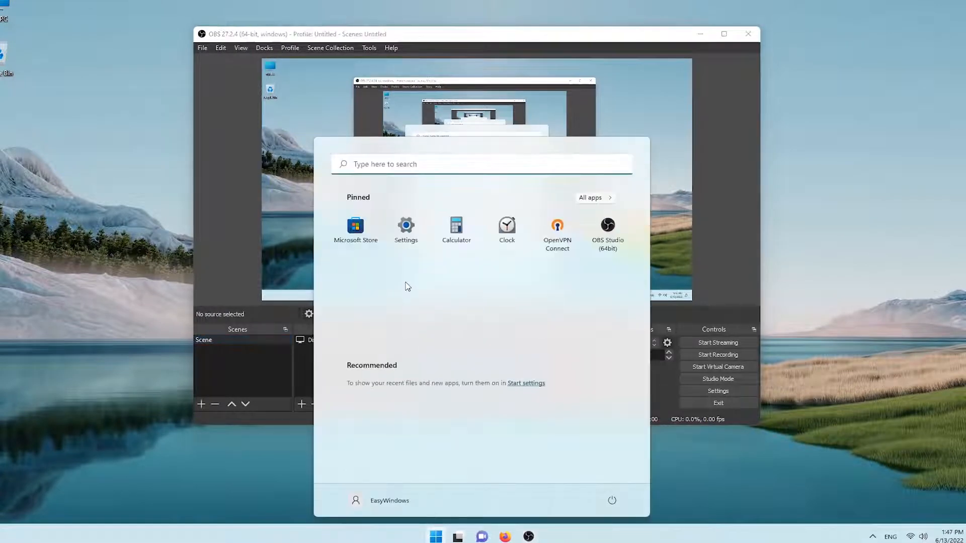
click(414, 250)
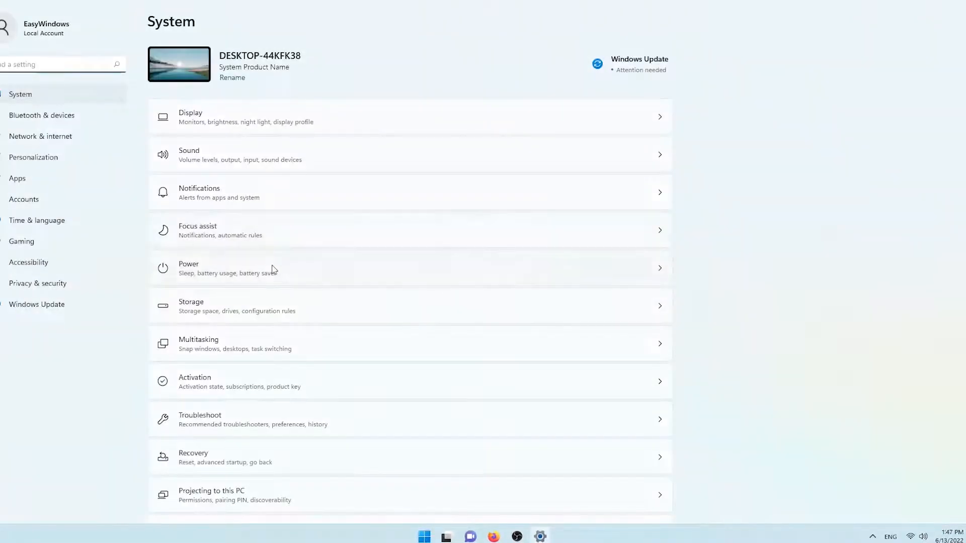
click(221, 112)
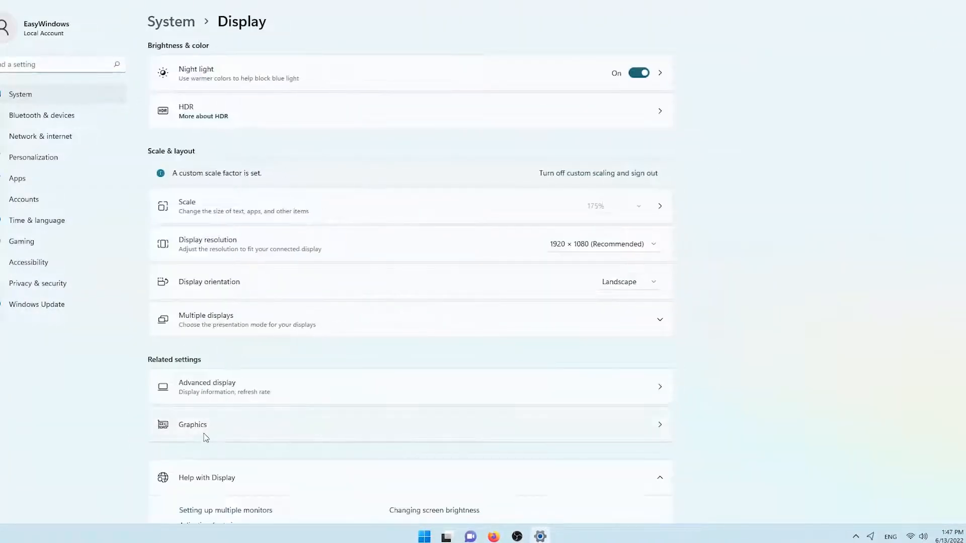
click(225, 432)
drag(493, 1, 742, 97)
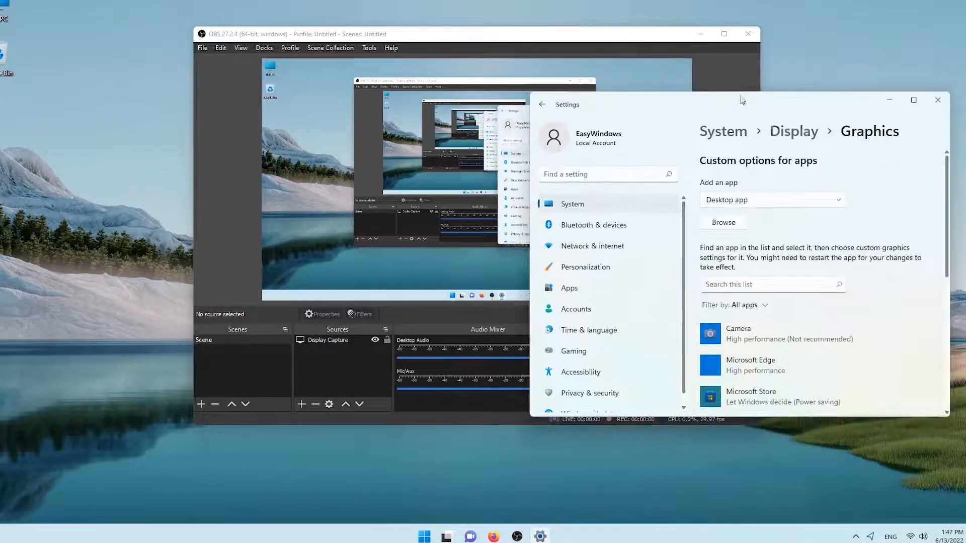
scroll(797, 327, down, 2)
scroll(807, 205, up, 1)
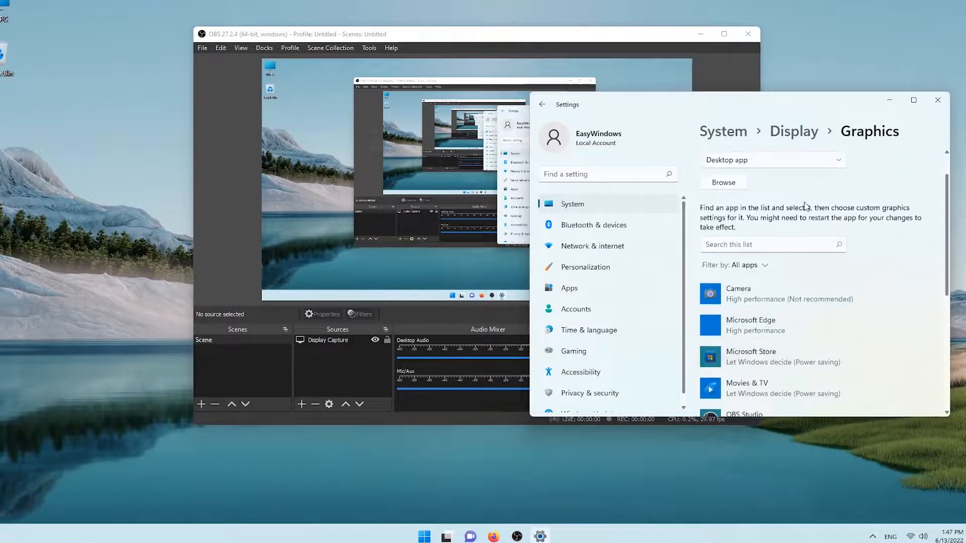
- Reopen the Graphics page maximized, save High performance as OBS Studio's graphics preference, and close Settings
key(alt+Left)
click(914, 100)
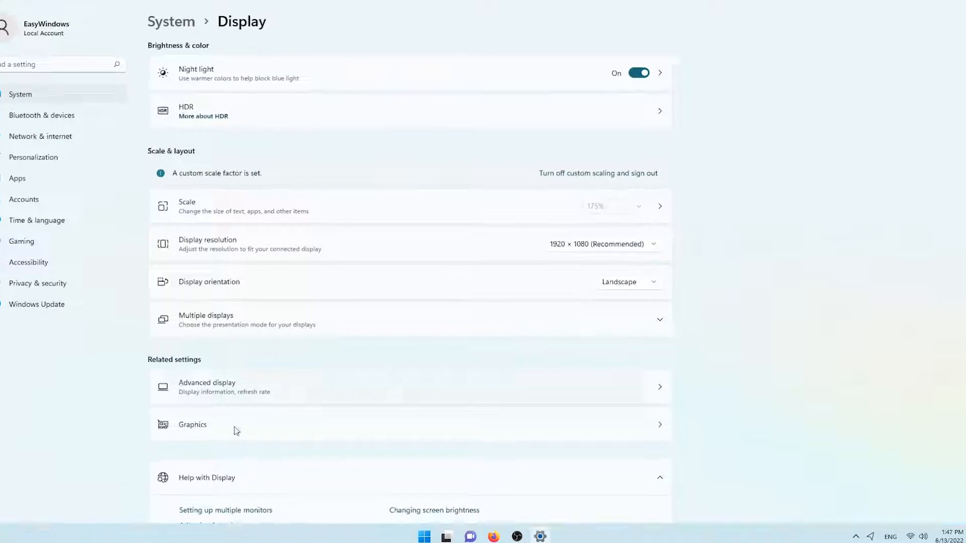
click(236, 433)
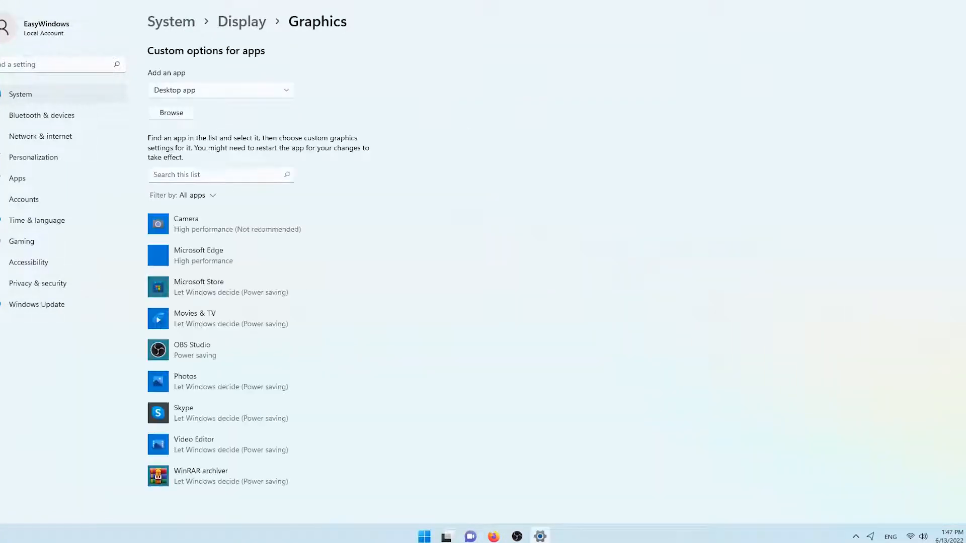
click(216, 352)
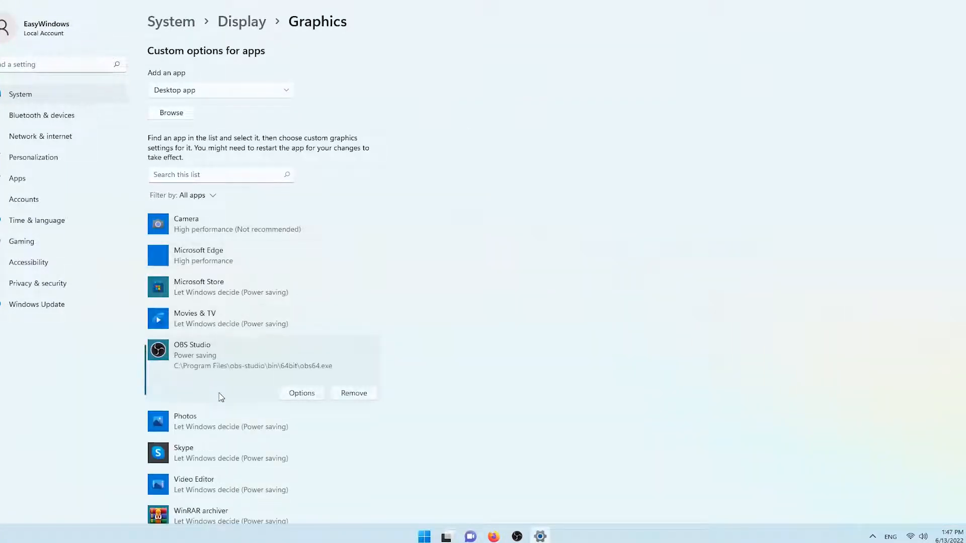
click(302, 393)
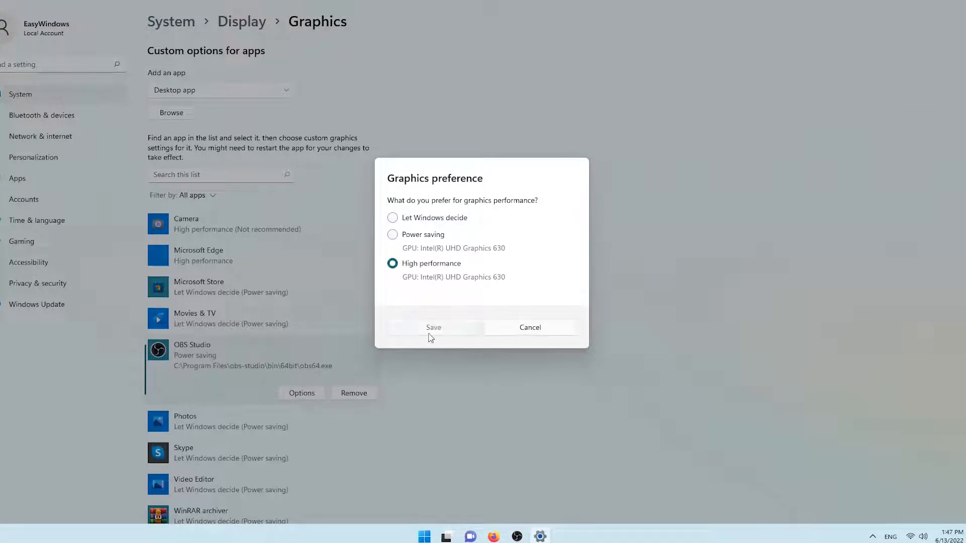
click(429, 334)
drag(611, 2, 605, 216)
scroll(805, 403, down, 5)
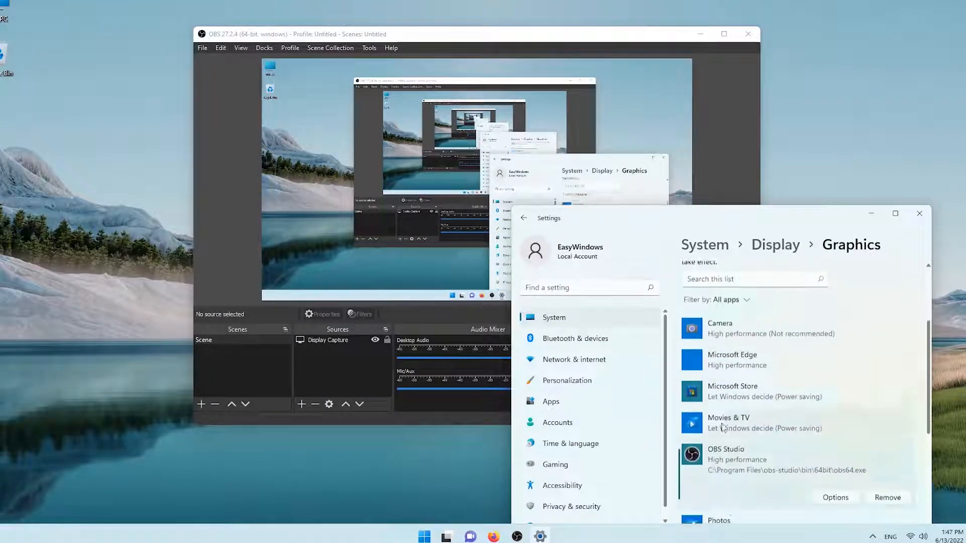
click(920, 215)
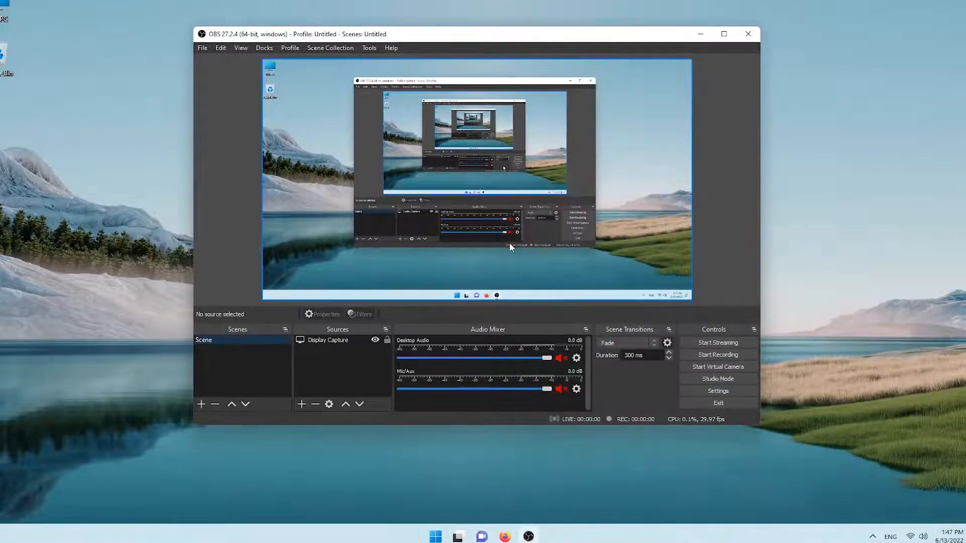
- Select the display capture in the OBS preview, then restart OBS Studio to apply the graphics preference
click(424, 257)
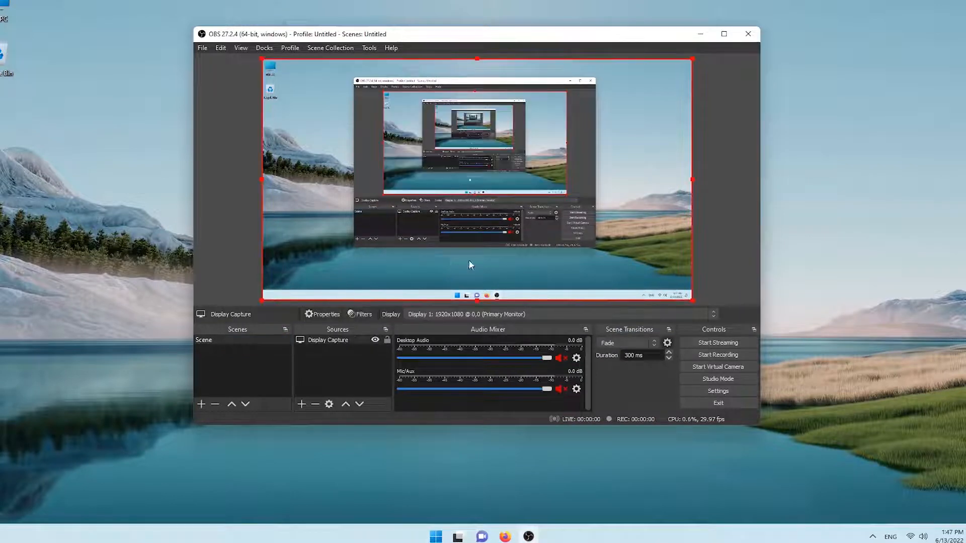
click(748, 34)
click(448, 537)
click(609, 238)
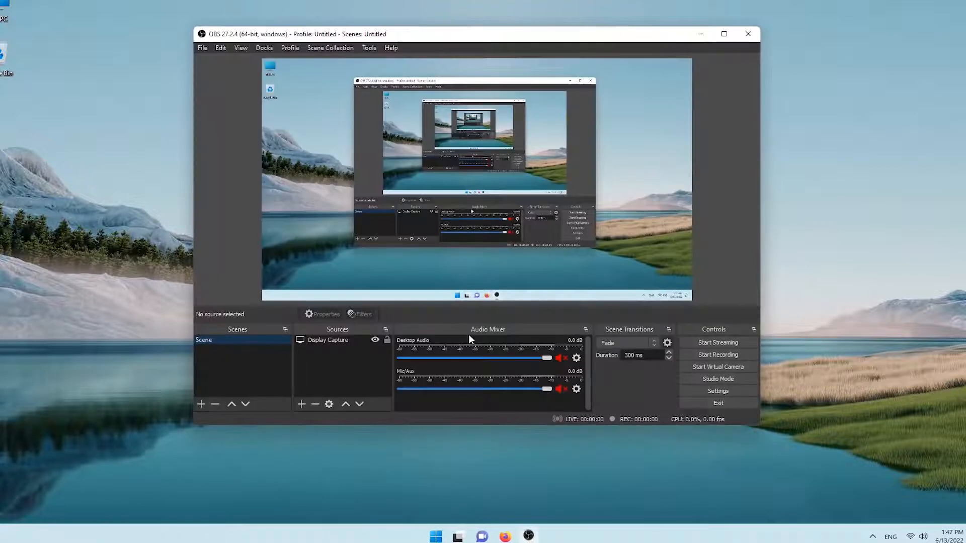
- Check the Display Capture source in the preview, close OBS Studio and open the hidden system tray icons
click(351, 341)
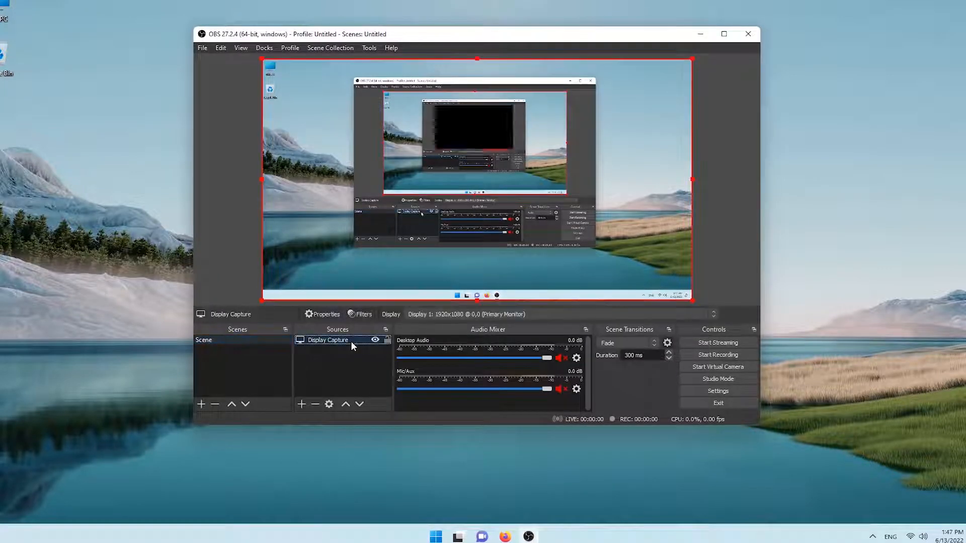
click(355, 375)
click(748, 34)
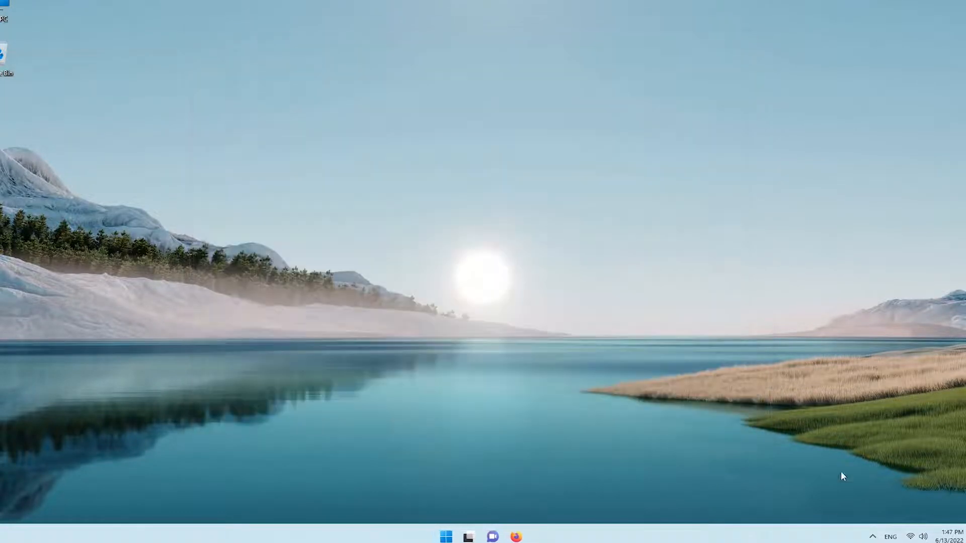
click(872, 535)
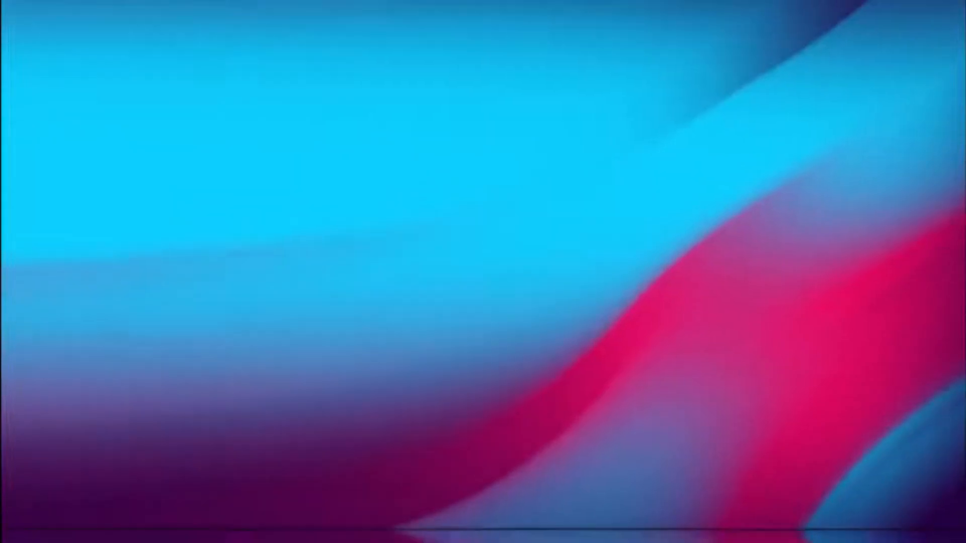